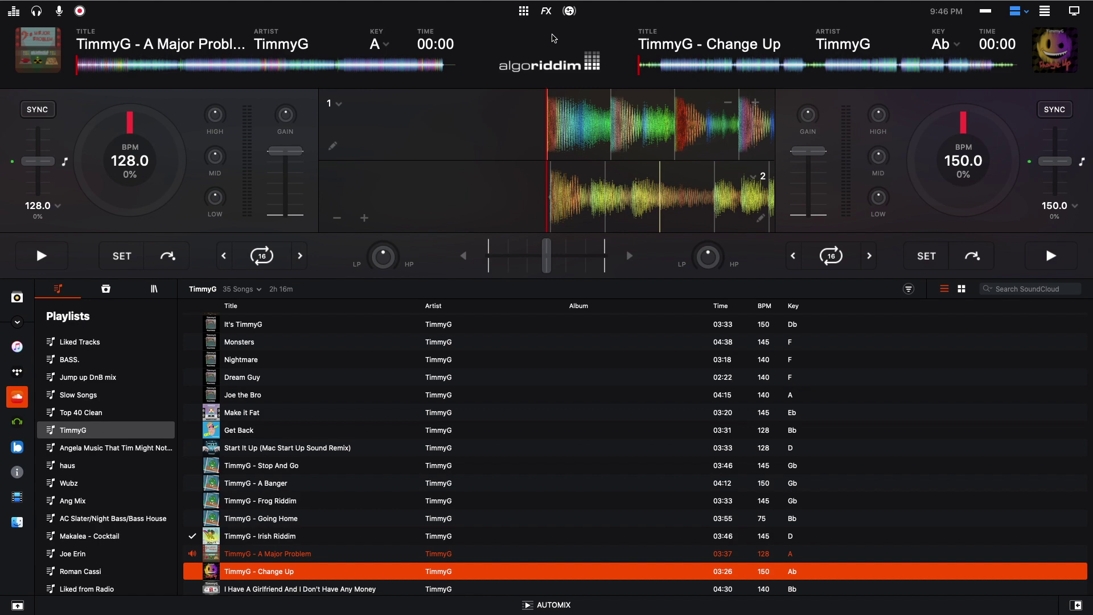
- Switch to the browser desktop and scroll the Algoriddim streaming-migration page
key("ctrl+Up")
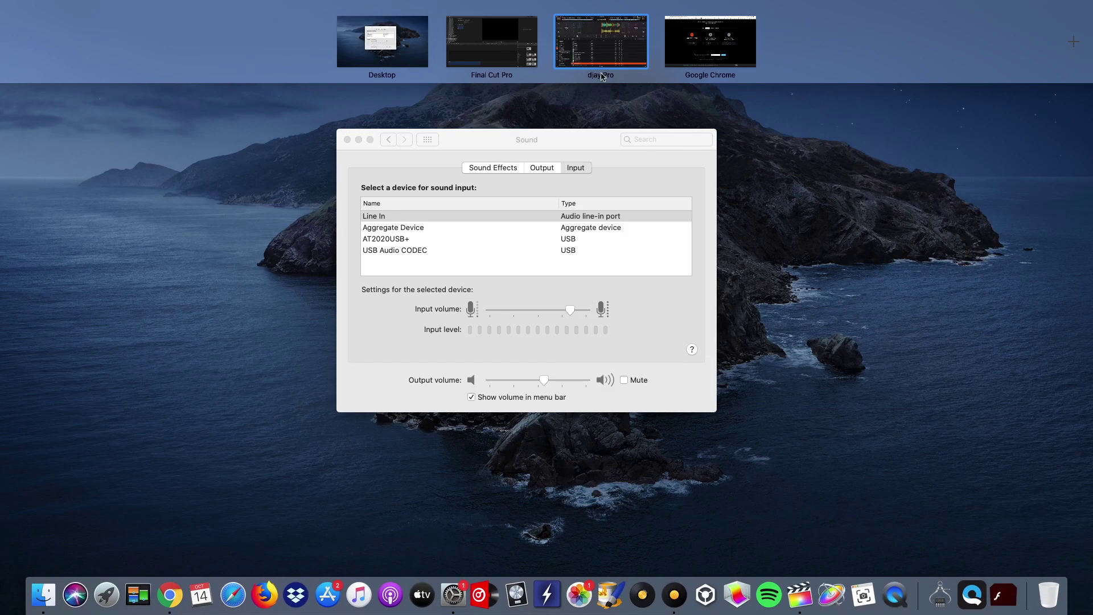
left_click(691, 60)
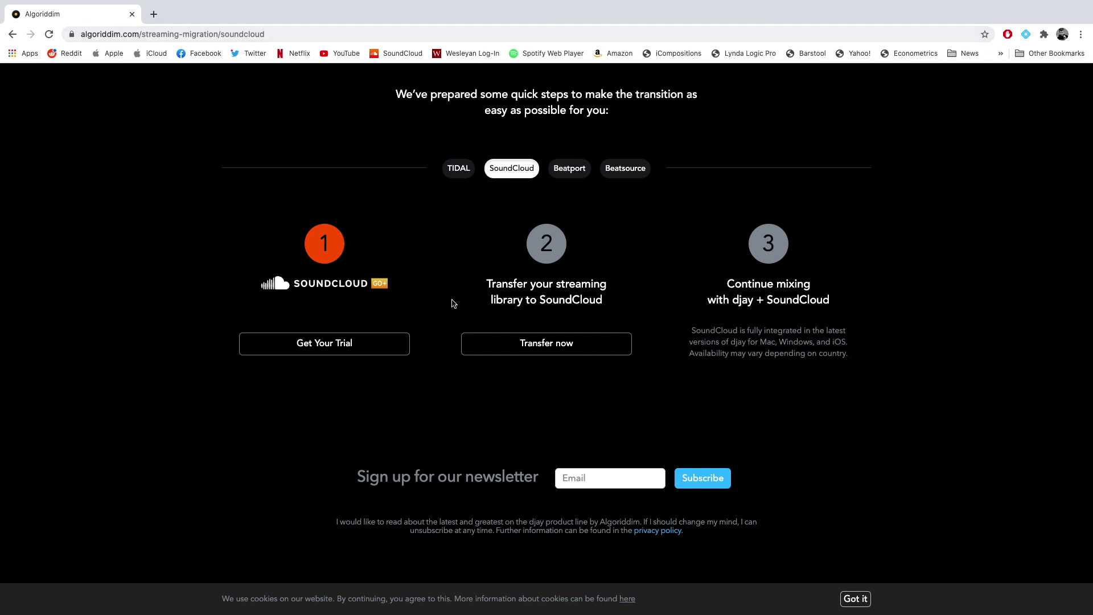
scroll(457, 247, "up", 5)
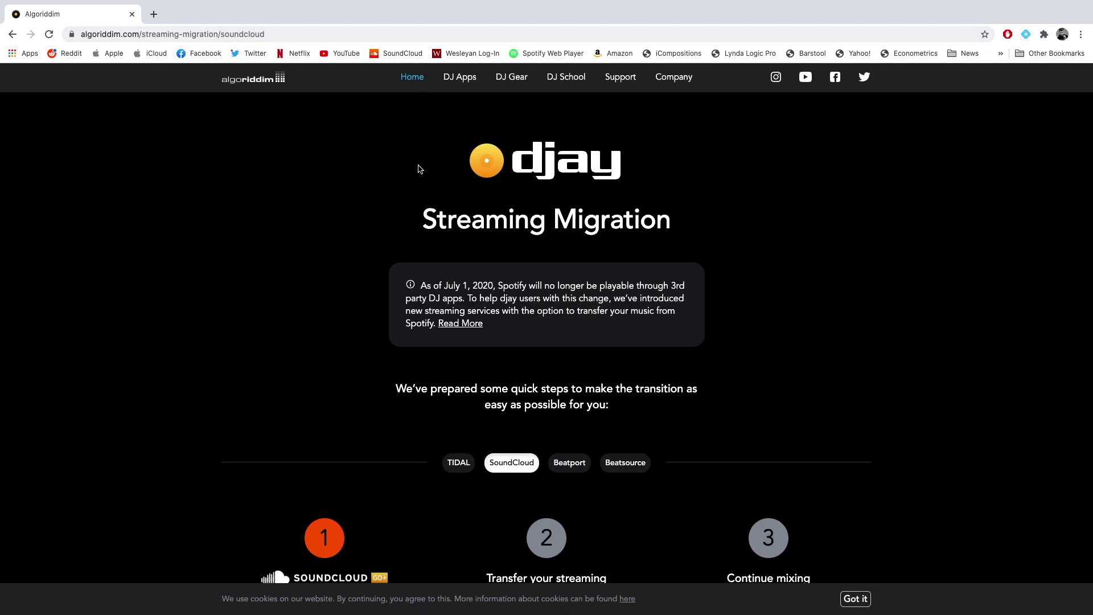
scroll(420, 168, "down", 3)
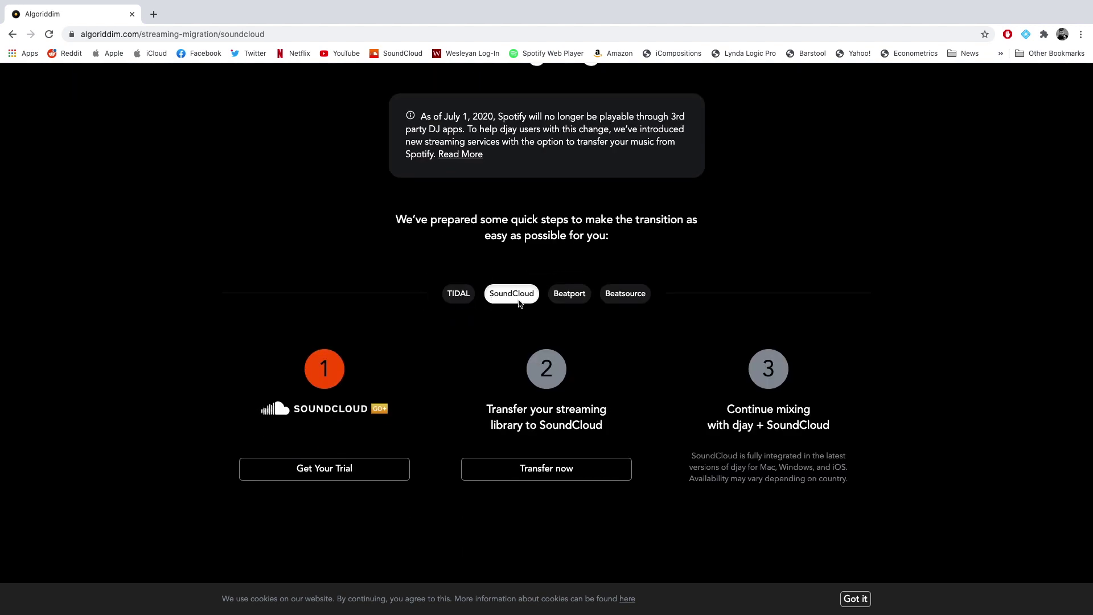
- View the TIDAL migration steps, then the SoundCloud ones down to the Go+ trial and library transfer buttons
left_click(459, 300)
scroll(490, 404, "down", 3)
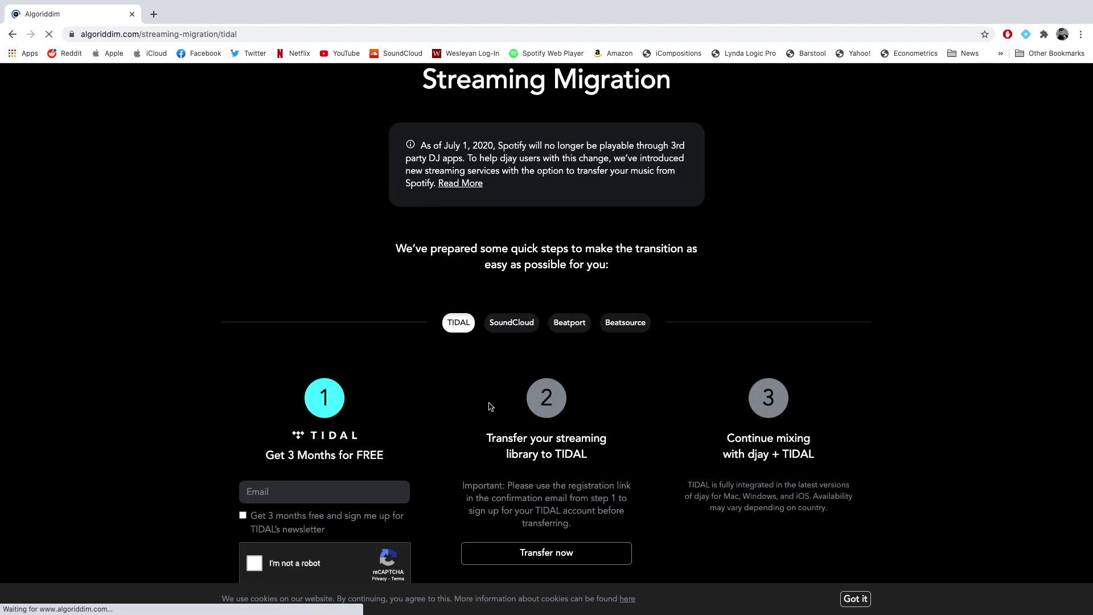
left_click(511, 323)
scroll(544, 323, "down", 1)
scroll(544, 322, "down", 3)
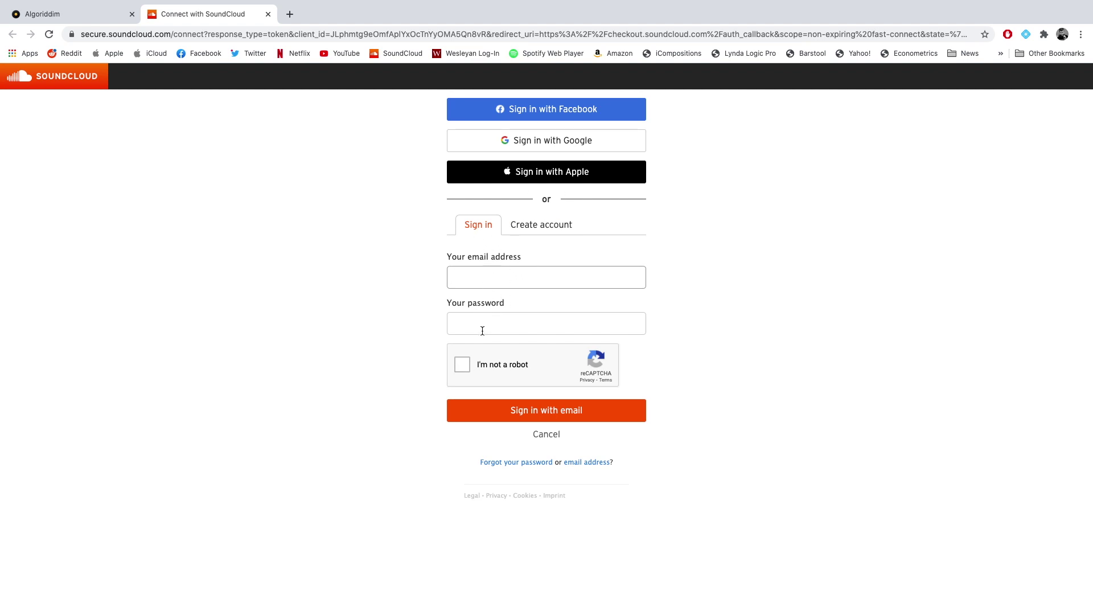
- Switch the Connect with SoundCloud page to the Create account form
left_click(539, 228)
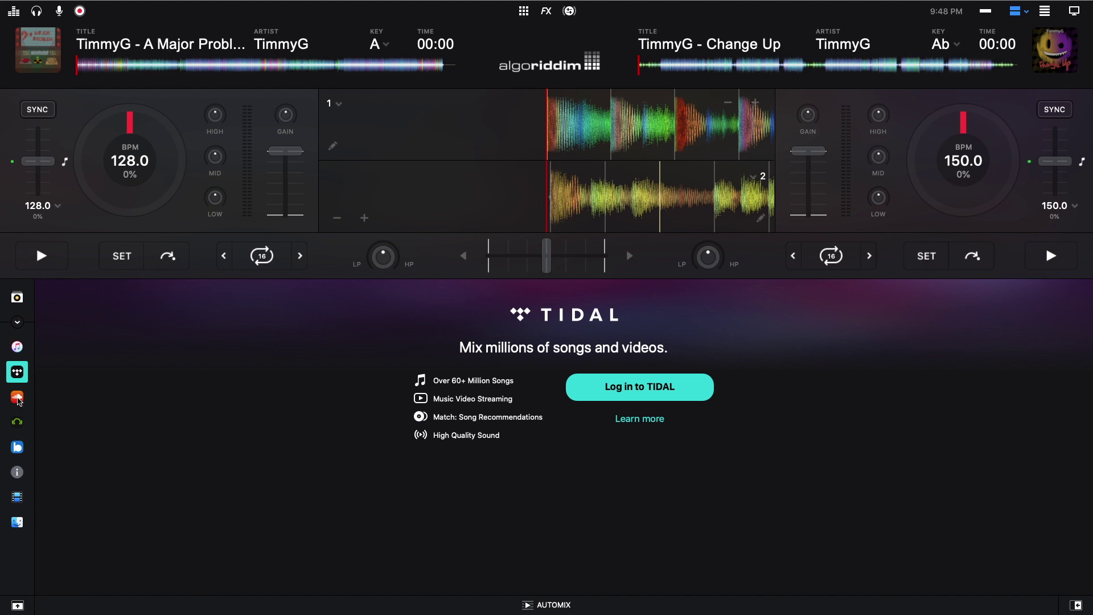
- Make SoundCloud the source and browse Featured playlists, ending on House & Tech House
left_click(17, 398)
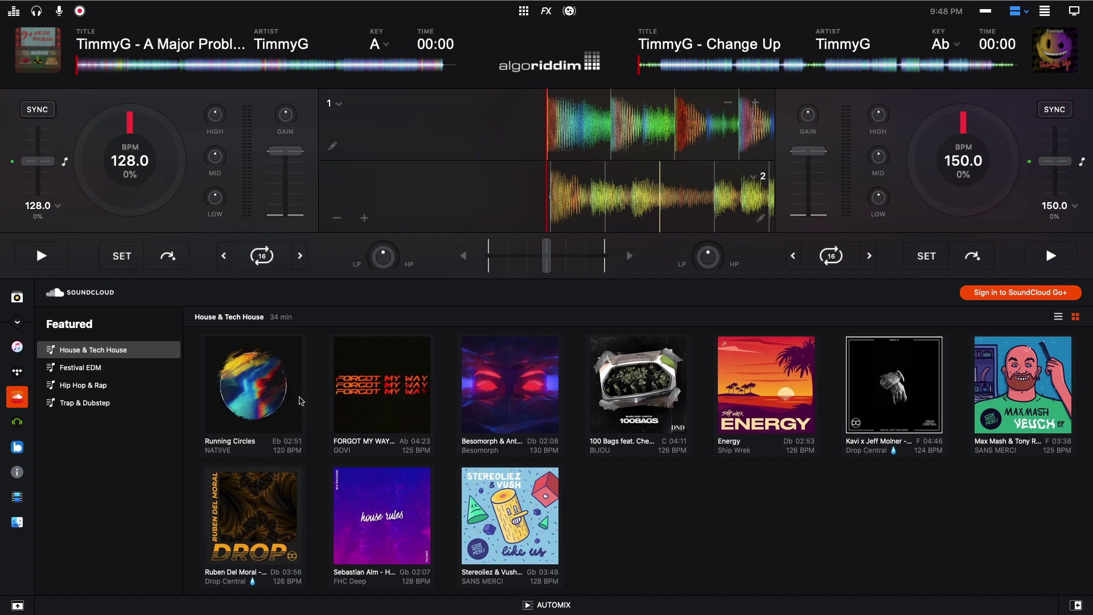
left_click(113, 369)
left_click(108, 385)
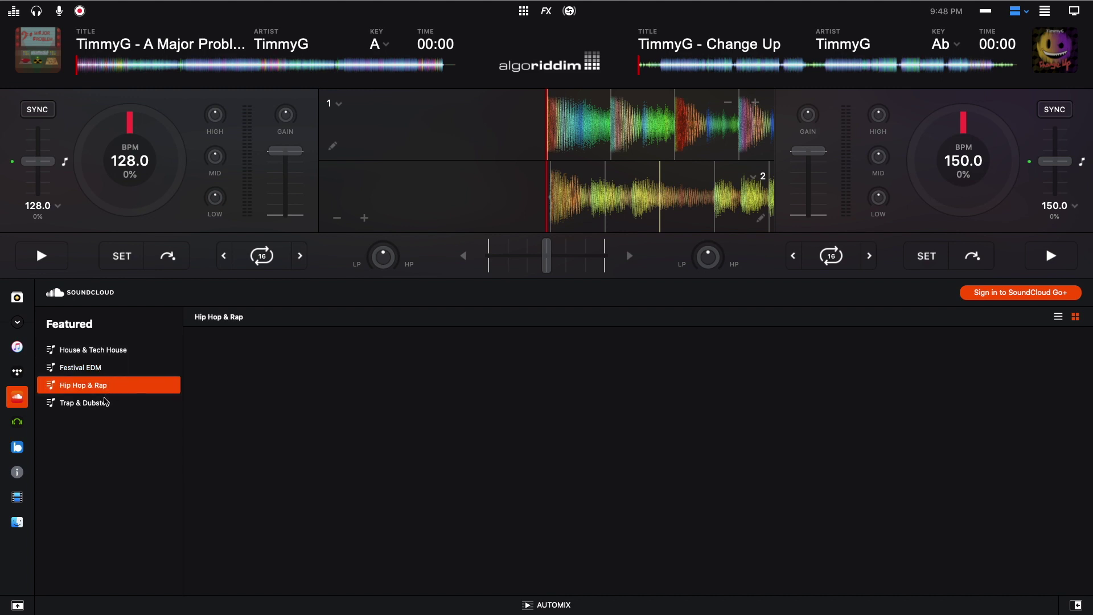
left_click(105, 402)
left_click(100, 349)
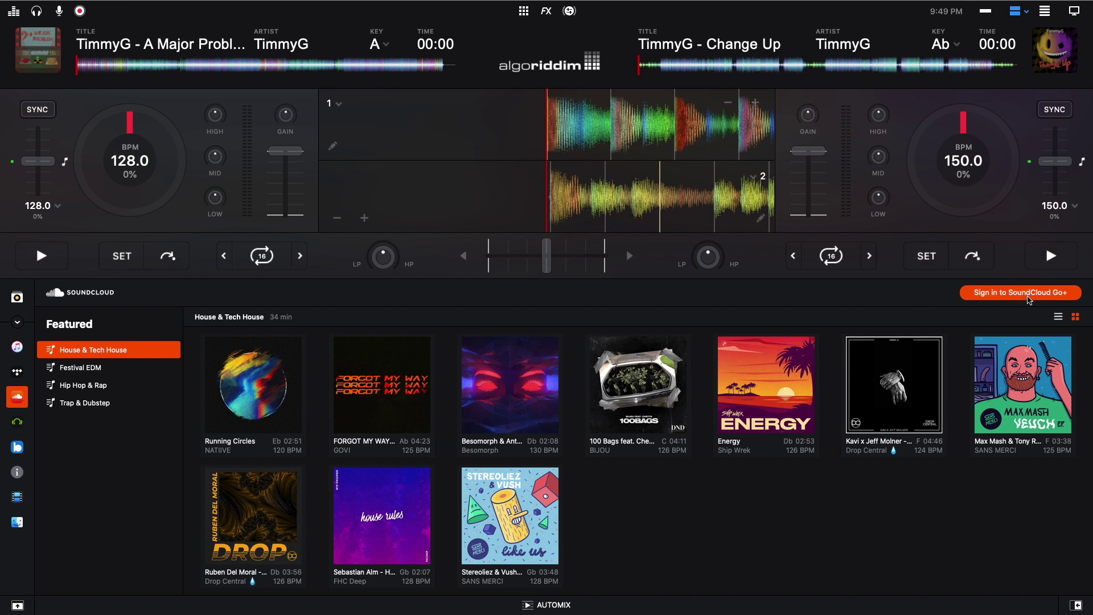
- Start the SoundCloud Go+ sign-in and enter the account email and password
left_click(1028, 296)
type("t")
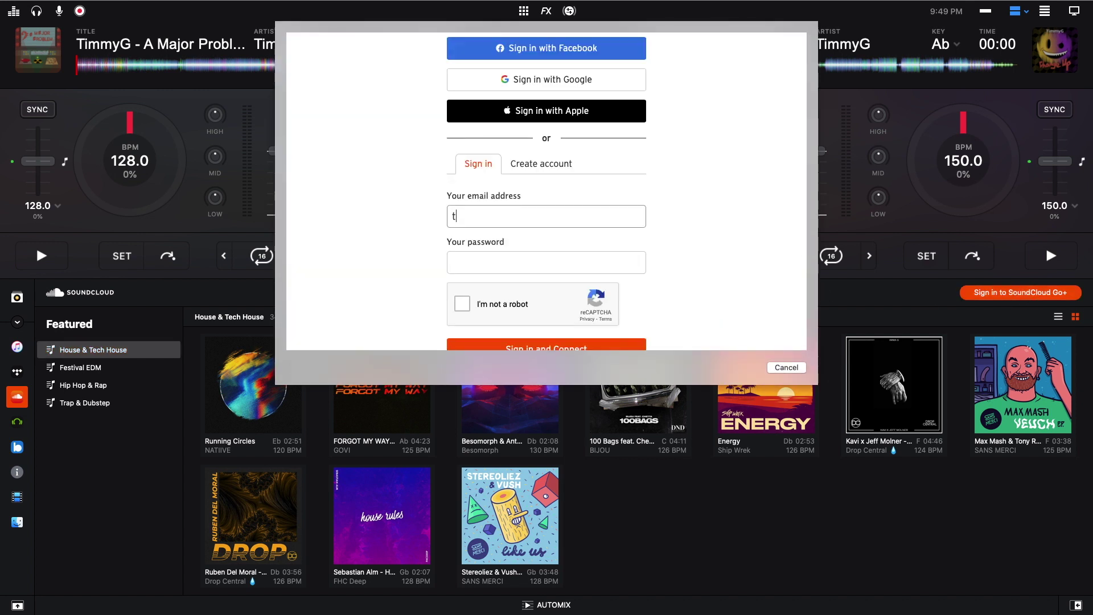
key("Tab")
type("********")
- Pass the image reCAPTCHA to sign in, then scroll the account's Playlists sidebar
left_click(462, 303)
left_click(512, 208)
left_click(580, 208)
left_click(513, 275)
left_click(662, 324)
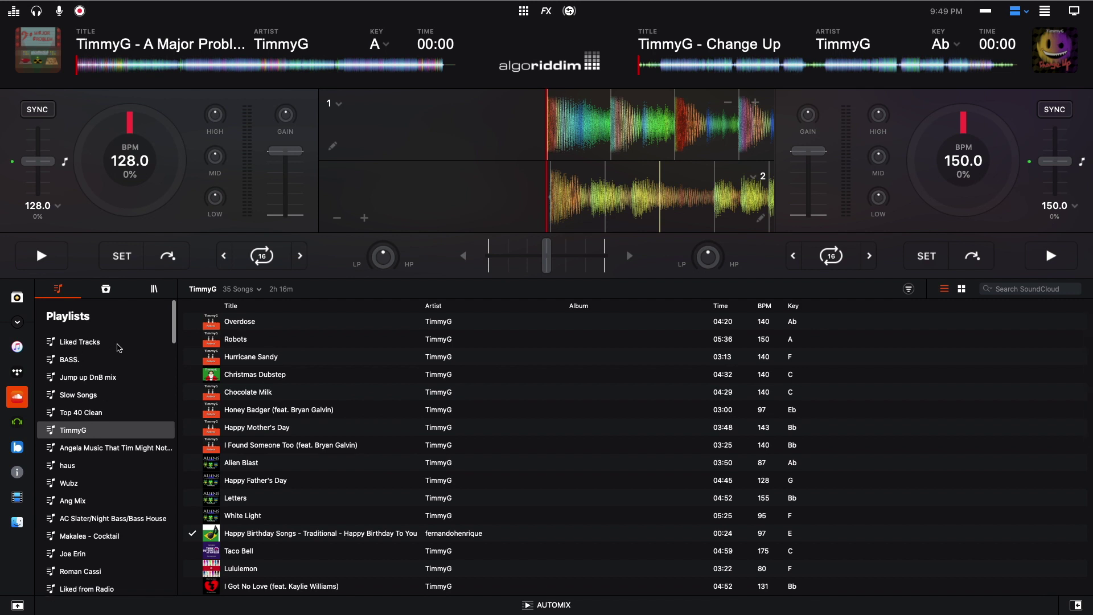
scroll(117, 400, "down", 15)
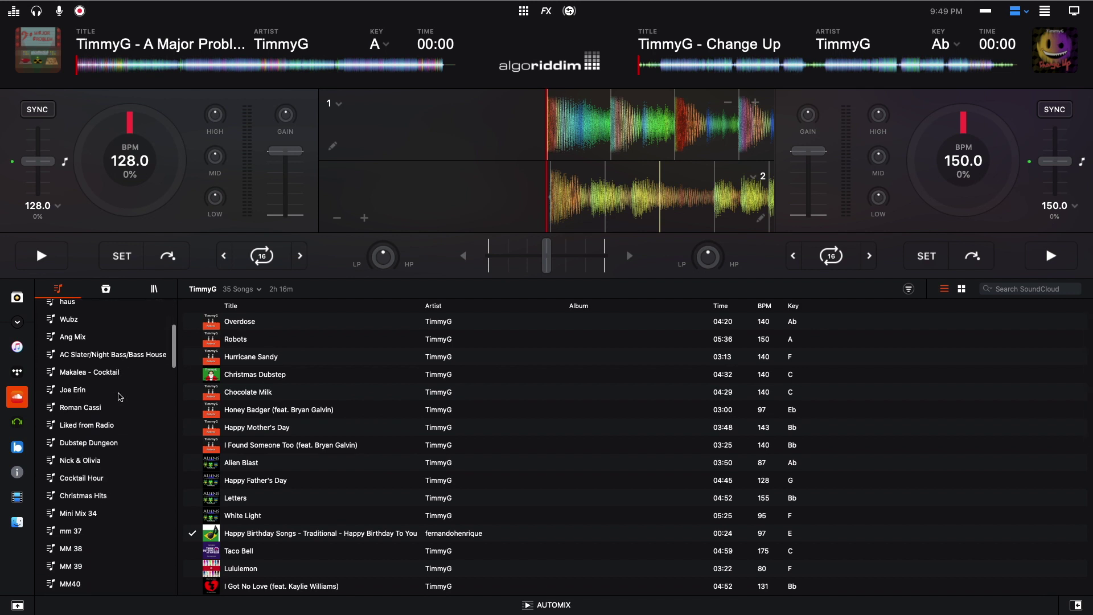
scroll(119, 398, "up", 10)
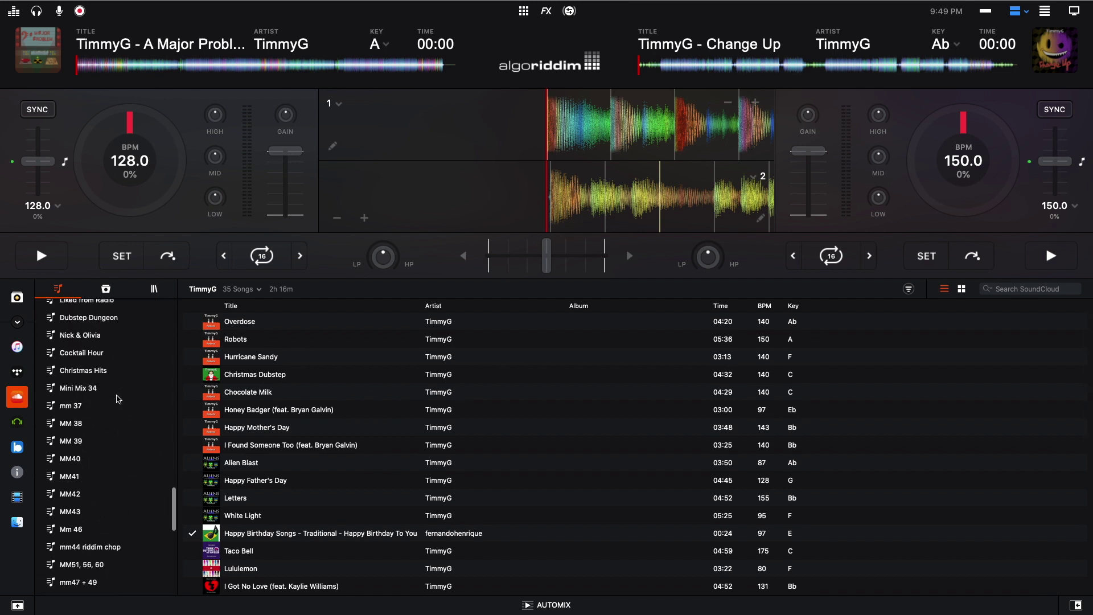
scroll(117, 398, "up", 6)
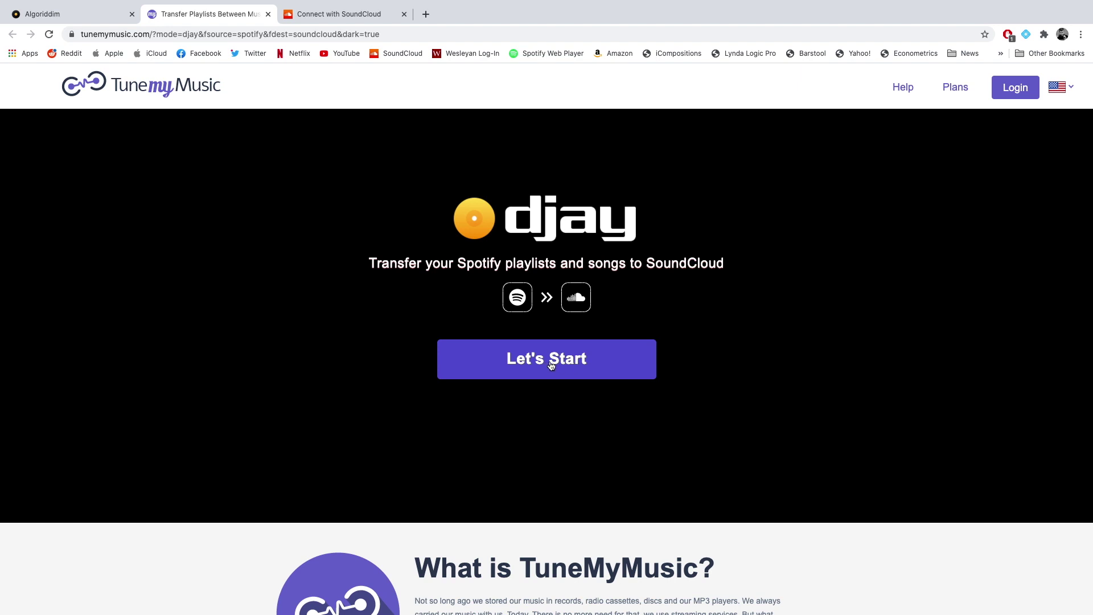
- Start the TuneMyMusic transfer to reach Select Playlists to Move, then go to the desktop overview
left_click(569, 364)
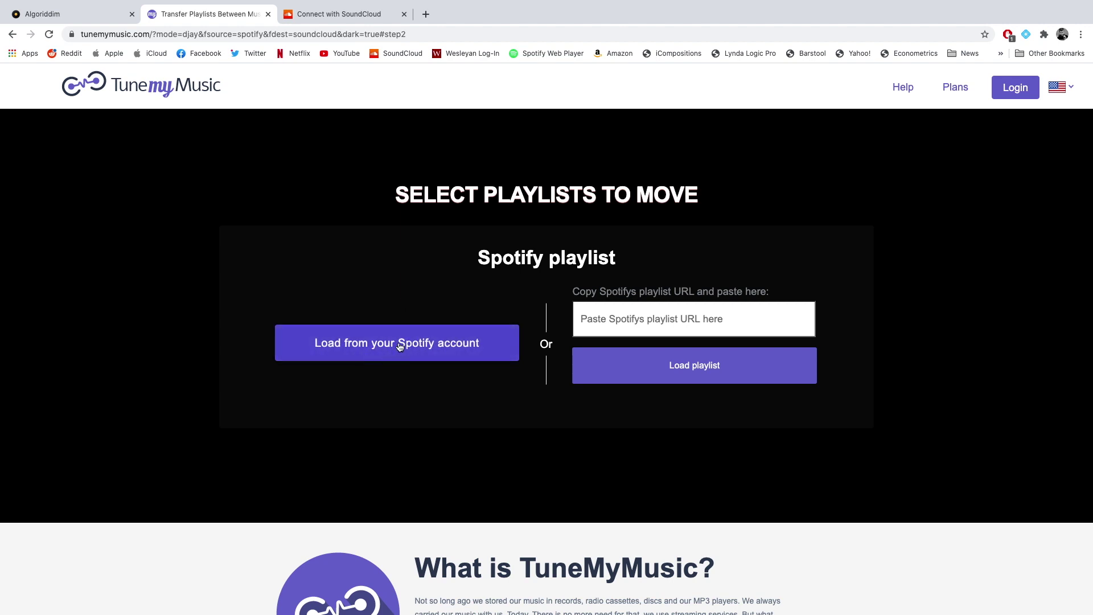
scroll(395, 351, "down", 1)
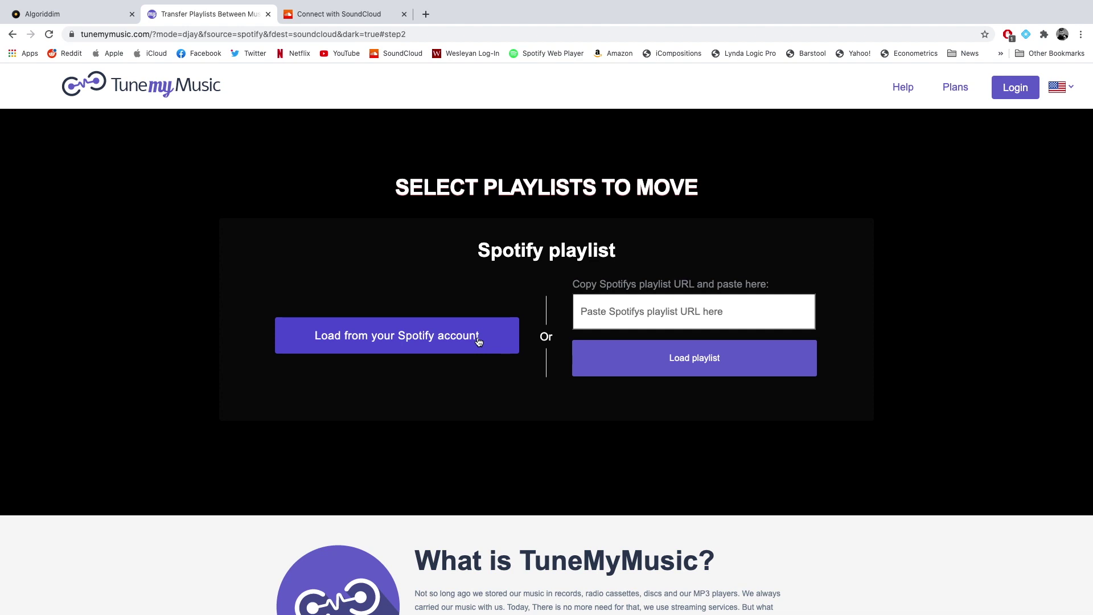
scroll(478, 341, "up", 1)
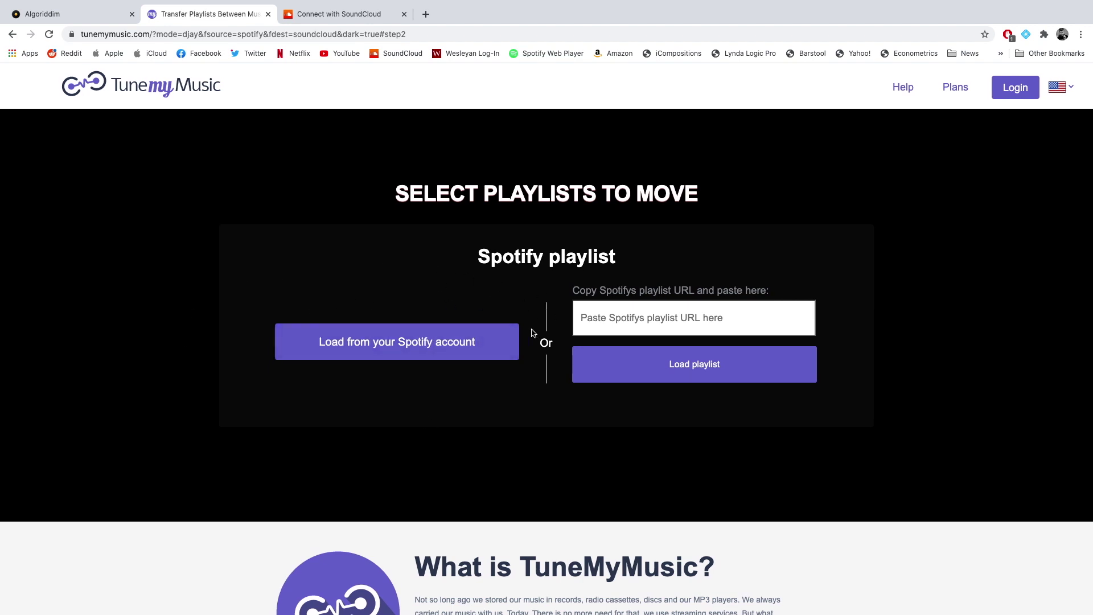
key("ctrl+Up")
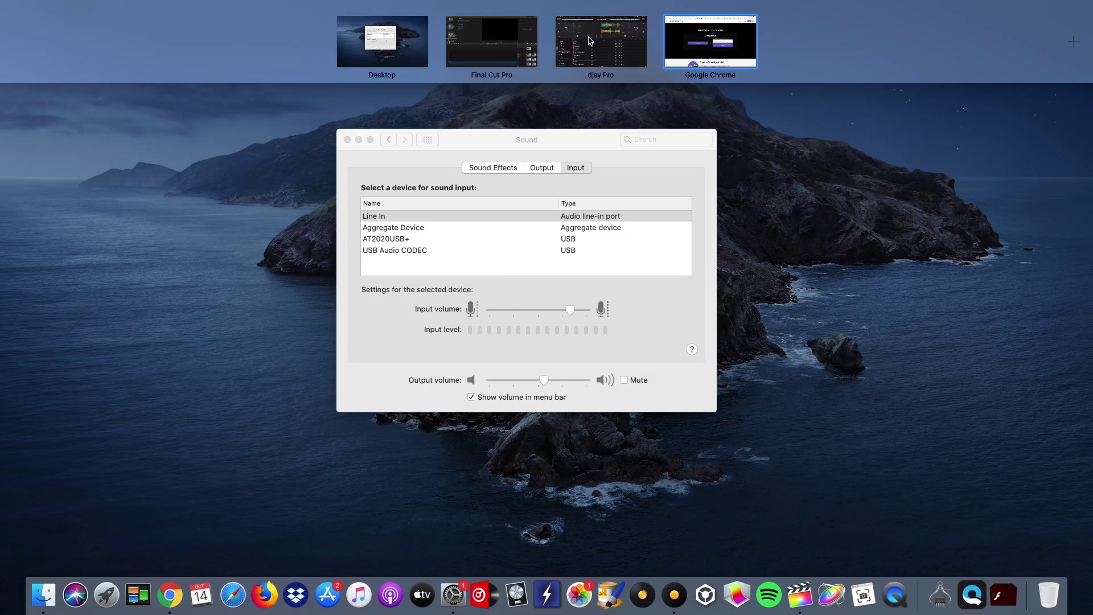
- Return to the djay Pro space and scroll the TimmyG playlist's 35 tracks
left_click(600, 44)
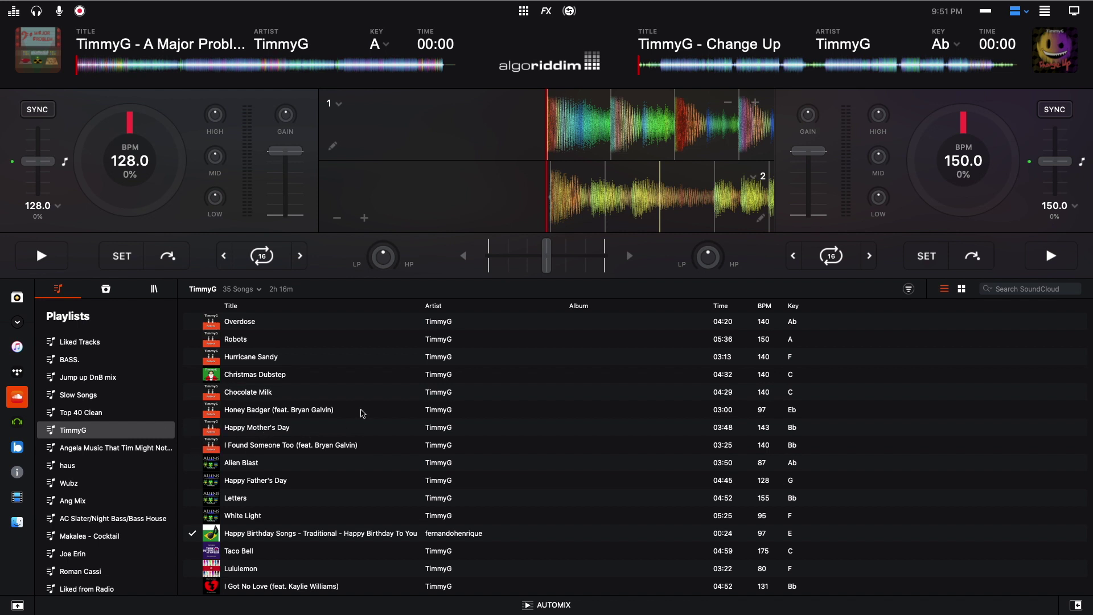
scroll(393, 455, "down", 1)
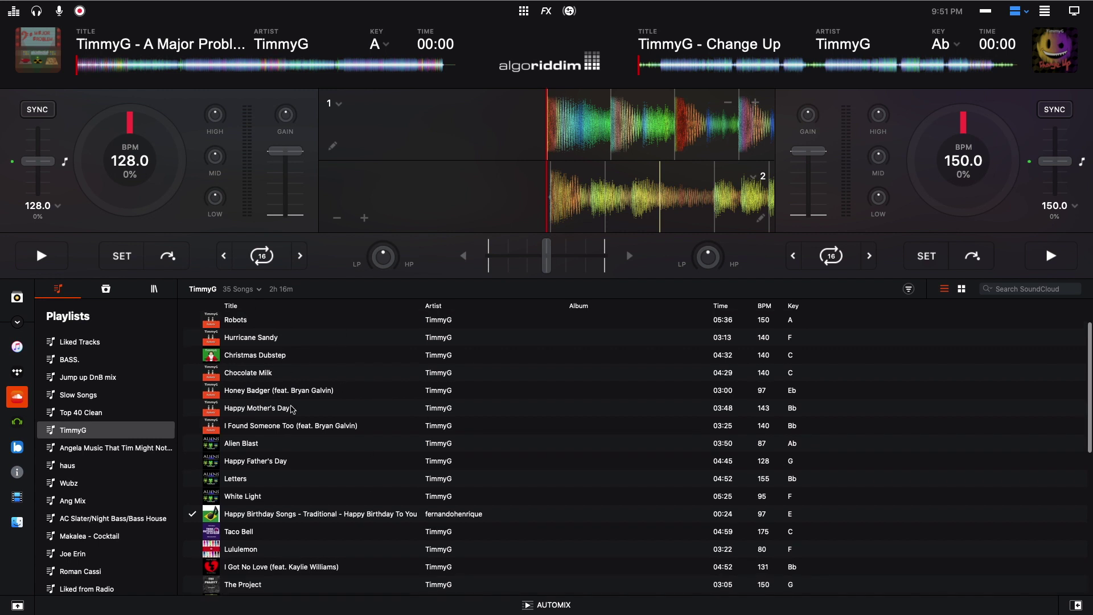
scroll(239, 376, "up", 1)
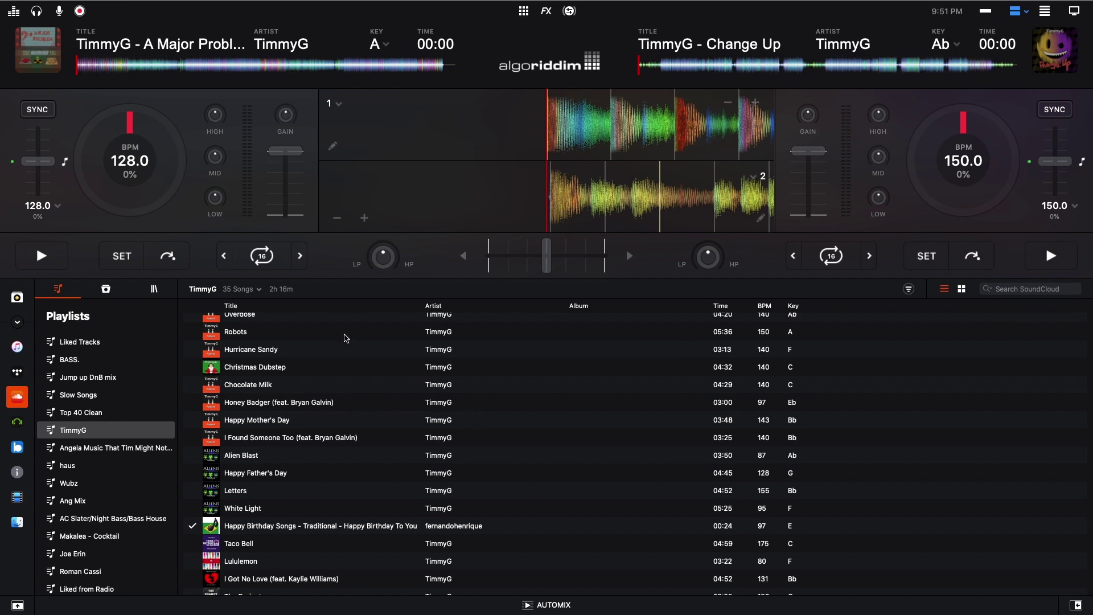
left_click(907, 290)
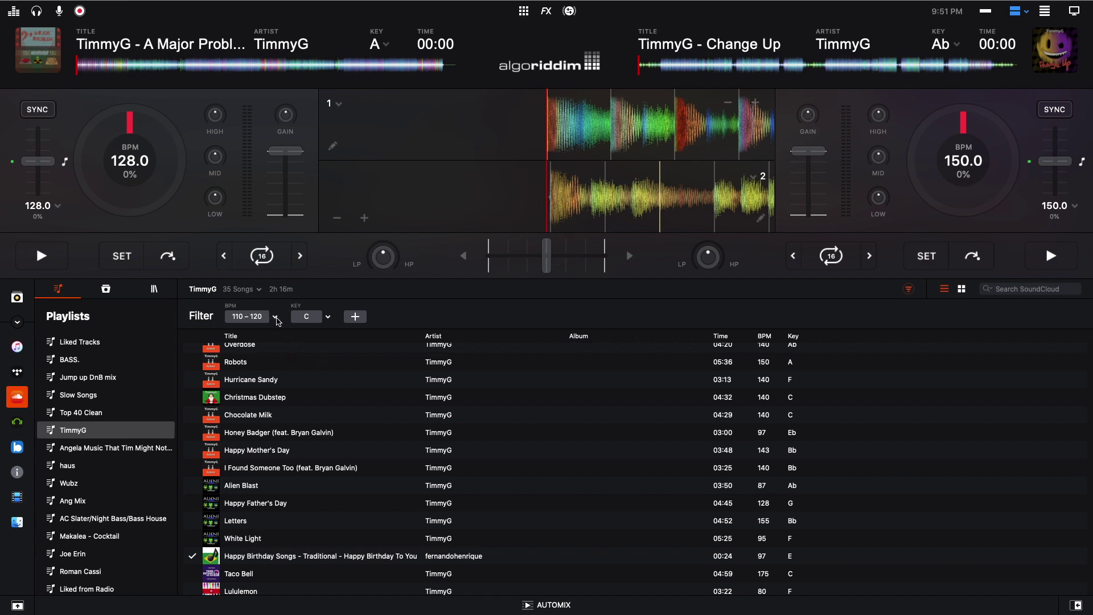
left_click(275, 317)
left_click(210, 319)
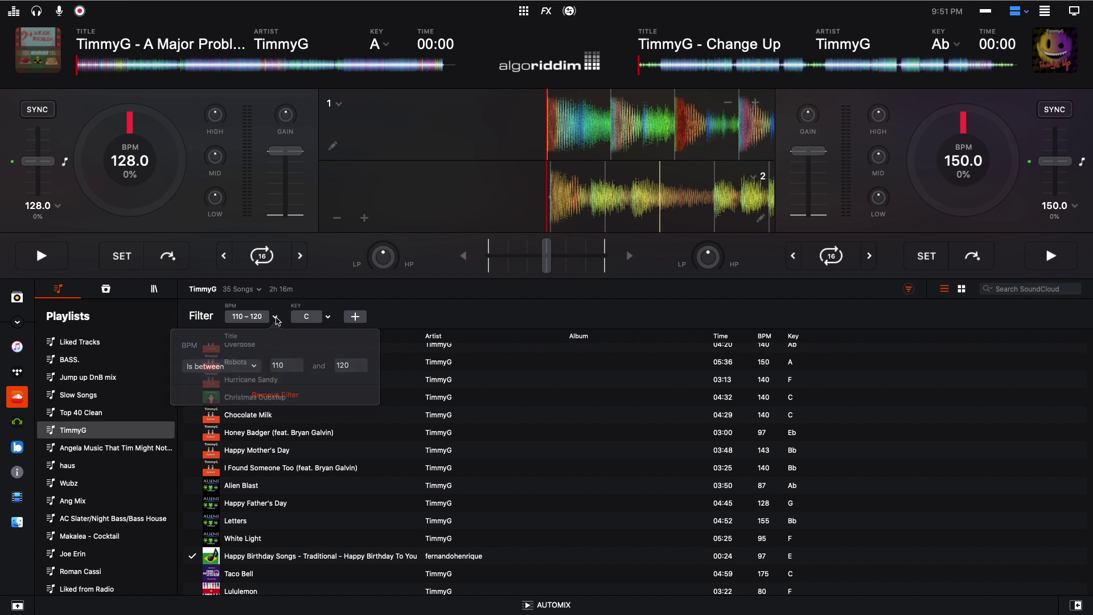
left_click(329, 318)
left_click(362, 320)
left_click(355, 317)
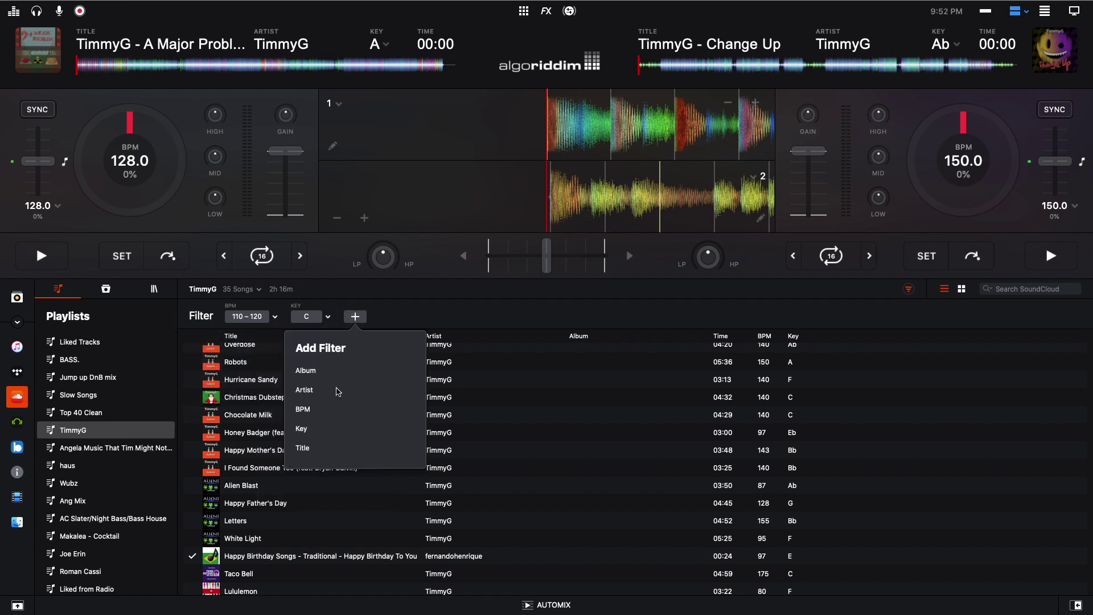
left_click(397, 305)
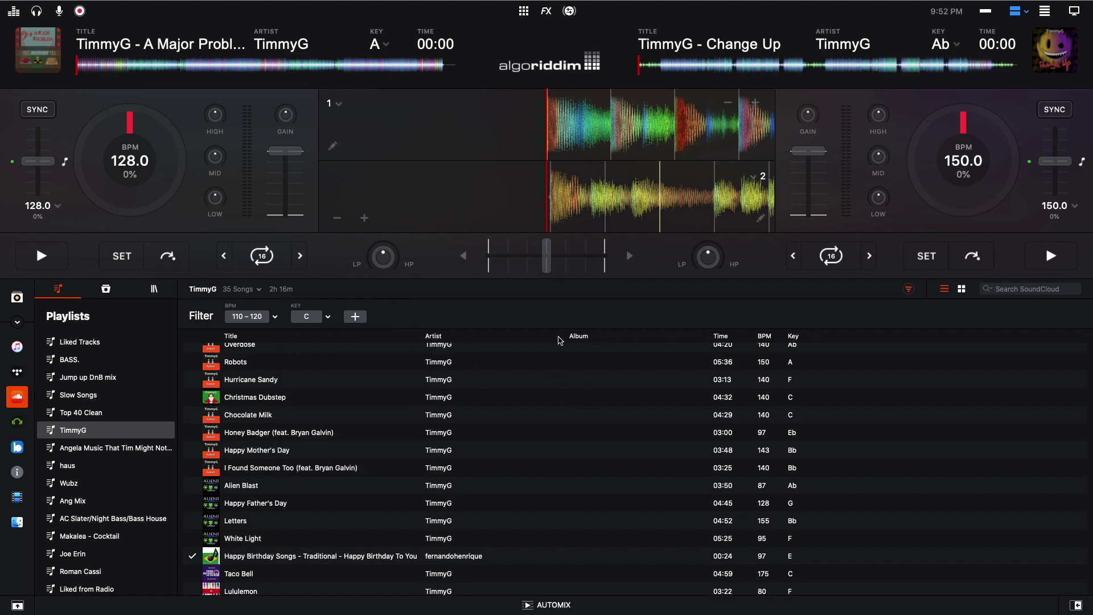
scroll(808, 471, "down", 4)
scroll(734, 523, "up", 3)
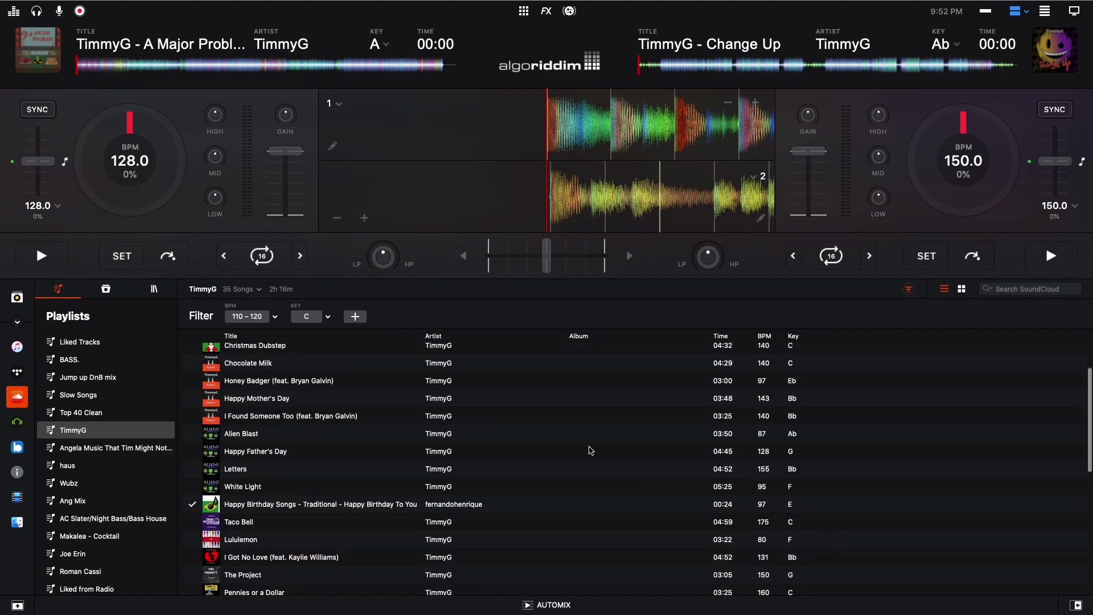
scroll(412, 409, "down", 10)
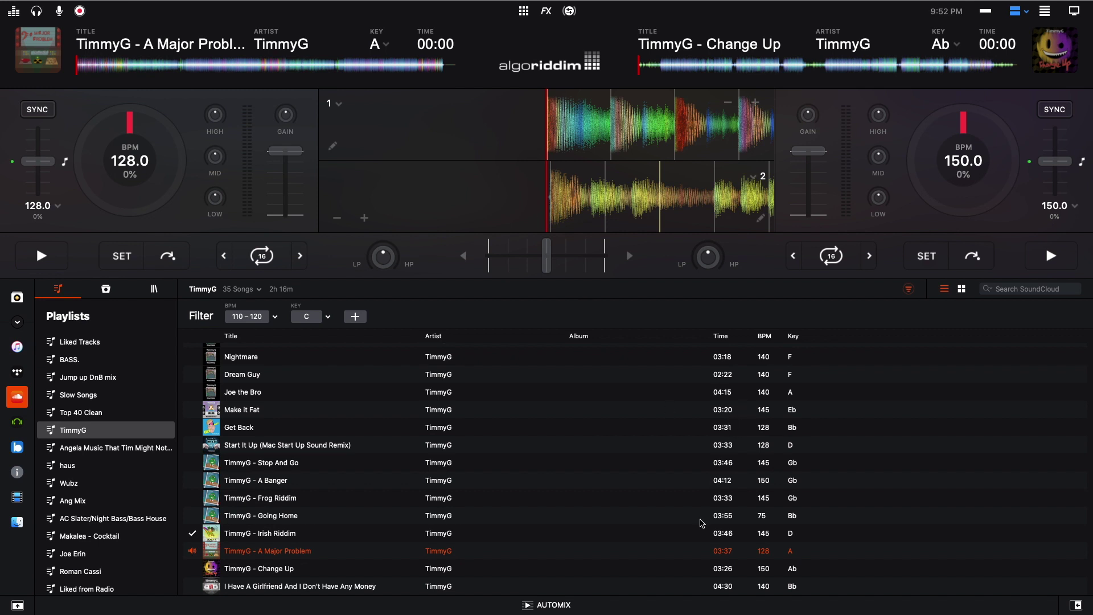
scroll(548, 475, "up", 5)
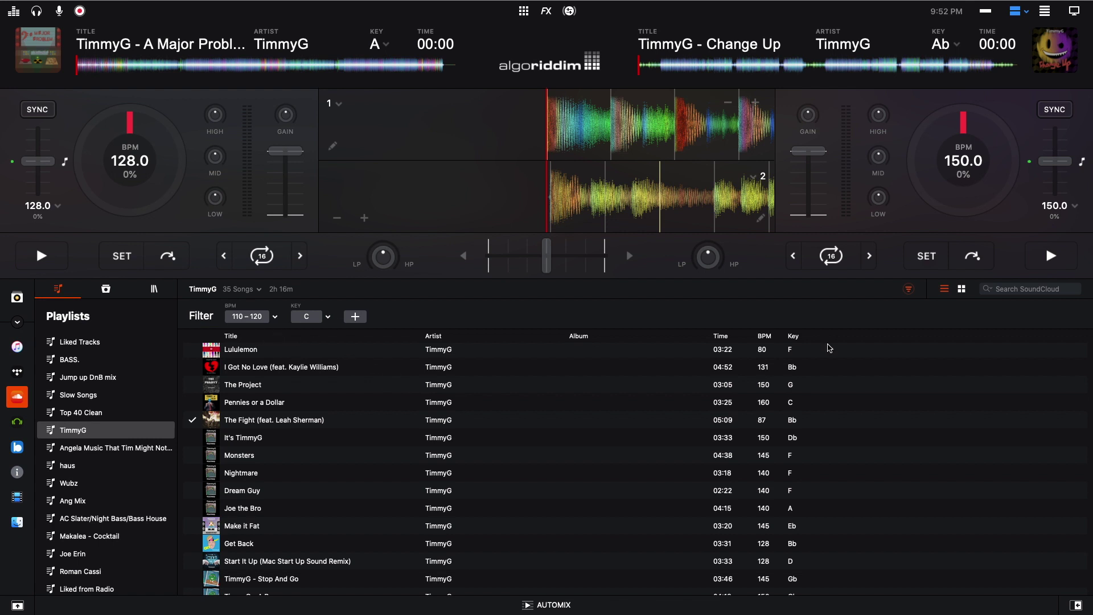
- Hide the filters, try the artwork grid, then show TimmyG's tracks as a detailed list
left_click(909, 290)
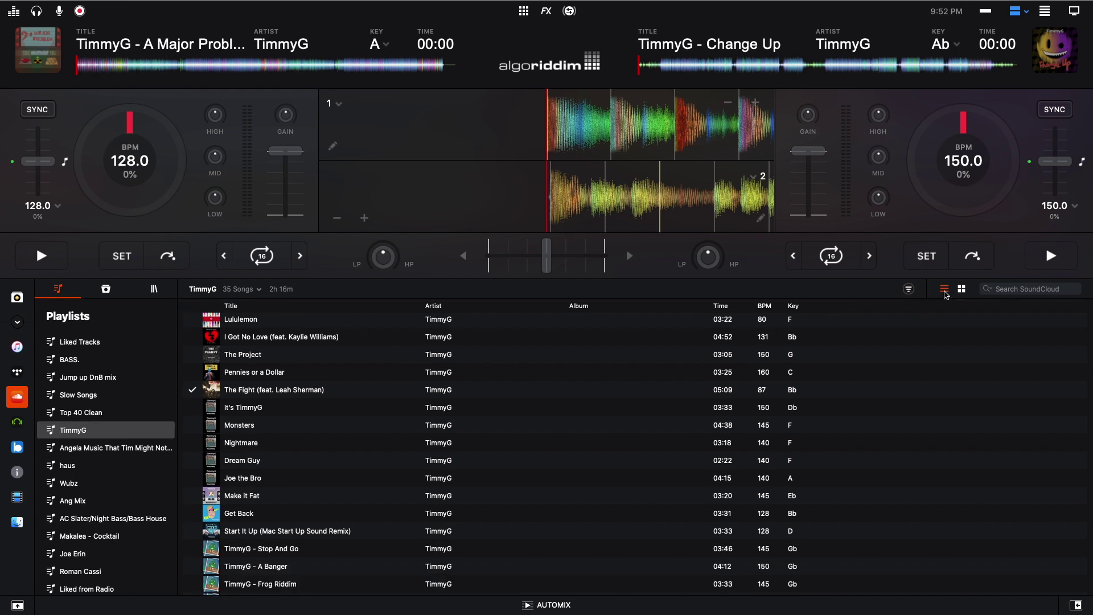
left_click(962, 290)
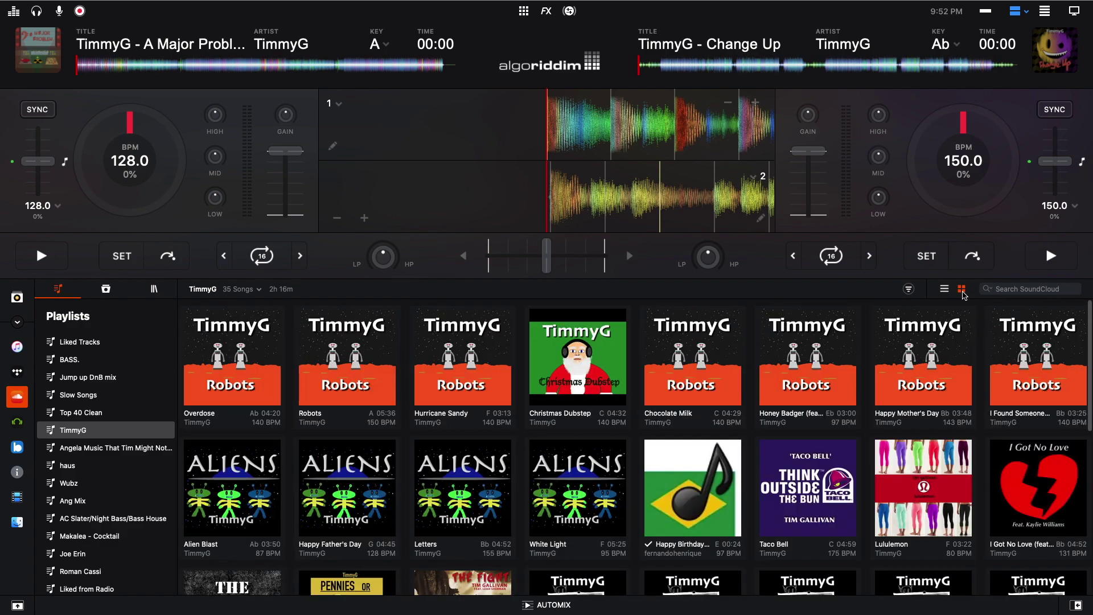
scroll(723, 433, "down", 5)
scroll(723, 433, "up", 1)
scroll(723, 433, "down", 3)
scroll(723, 433, "up", 8)
scroll(721, 433, "down", 1)
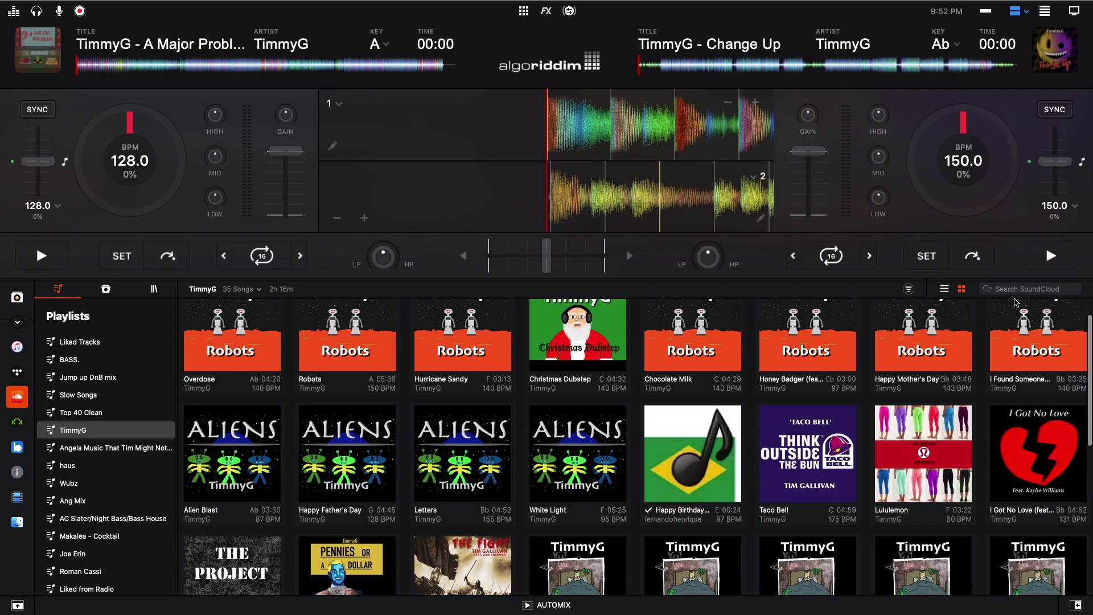
left_click(943, 289)
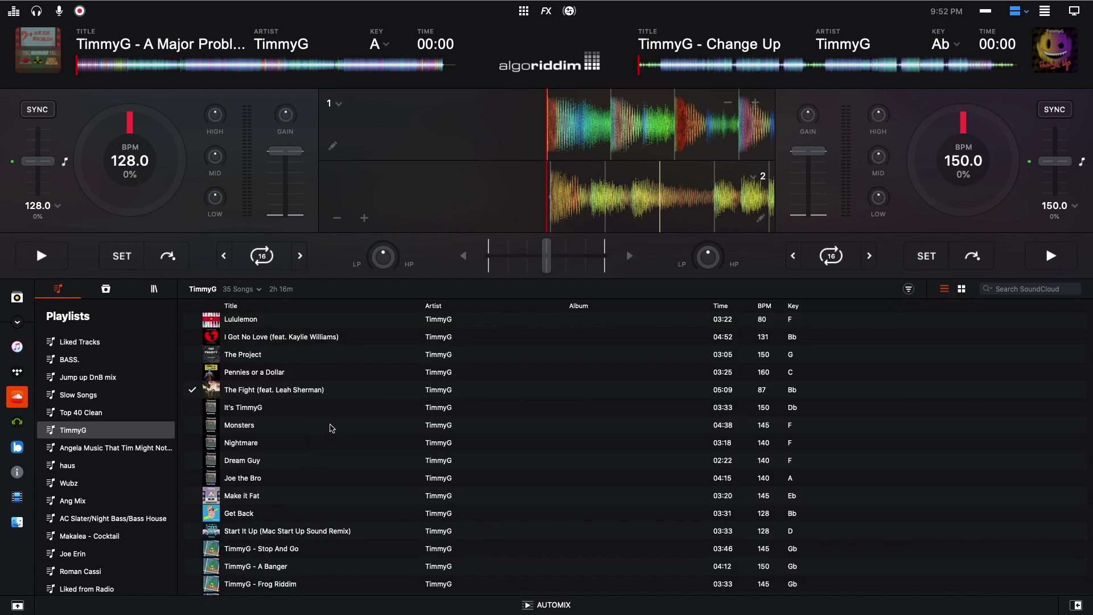
- Scroll the playlist and drag the Happy Birthday Songs track
scroll(331, 428, "up", 3)
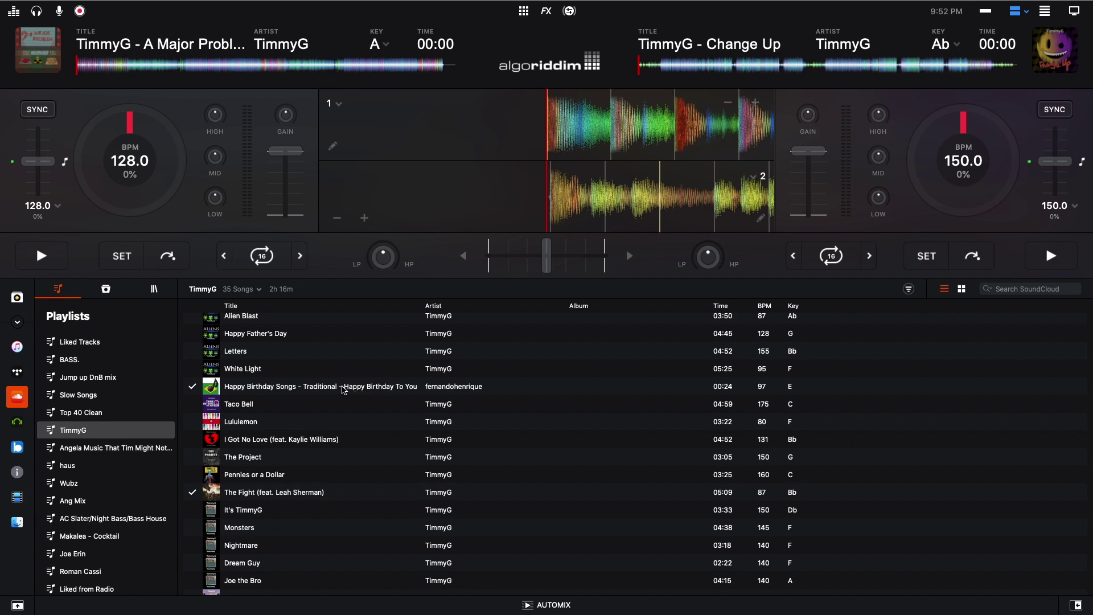
mouse_move(343, 390)
left_mouse_down()
mouse_move(361, 391)
mouse_move(333, 391)
left_mouse_up()
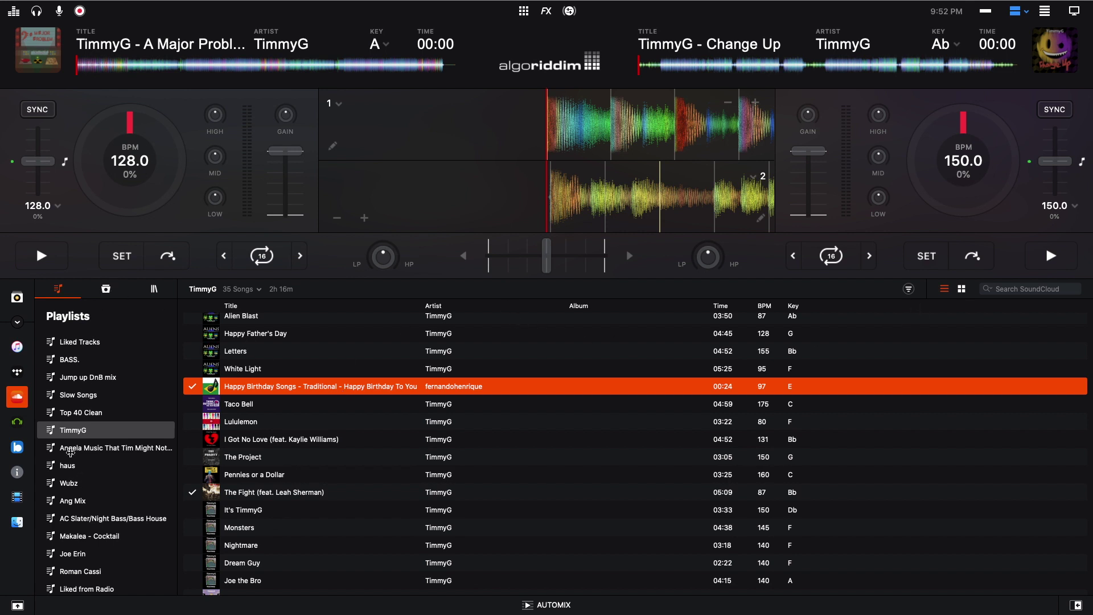
scroll(91, 363, "down", 15)
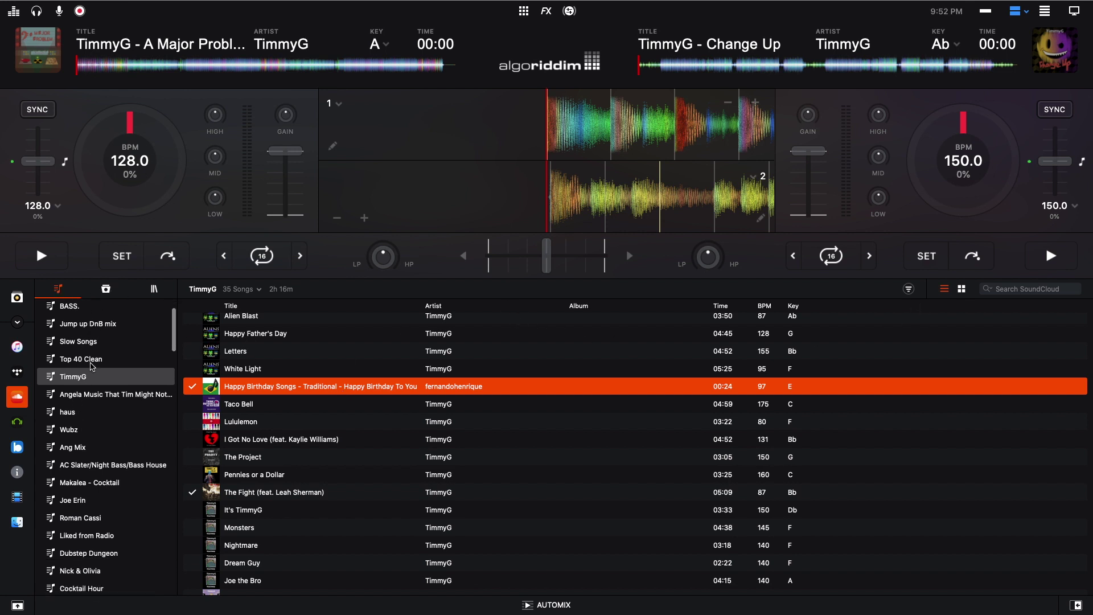
scroll(93, 366, "down", 20)
scroll(93, 366, "down", 20)
scroll(93, 366, "up", 20)
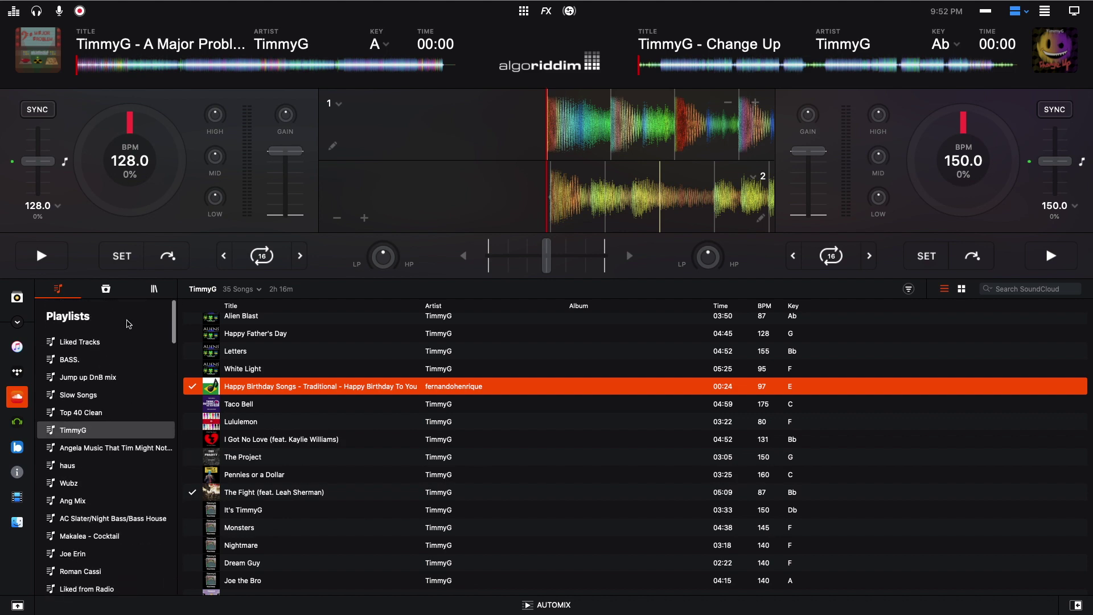
- Browse the Slow Songs and Wubz playlists, then open SoundCloud's Explore section
left_click(85, 398)
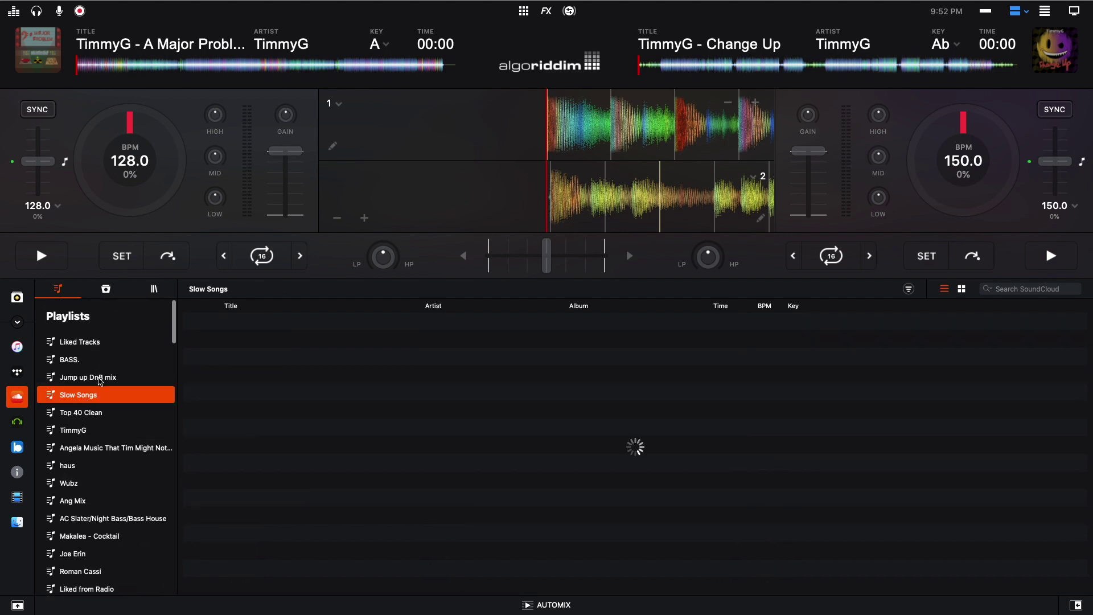
left_click(91, 429)
left_click(94, 482)
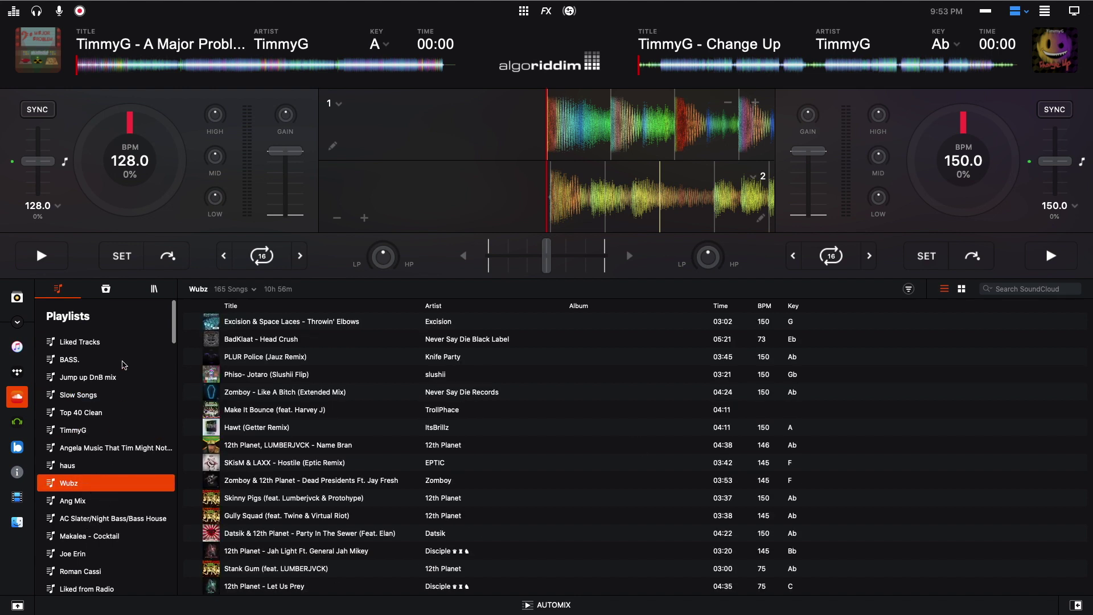
left_click(111, 291)
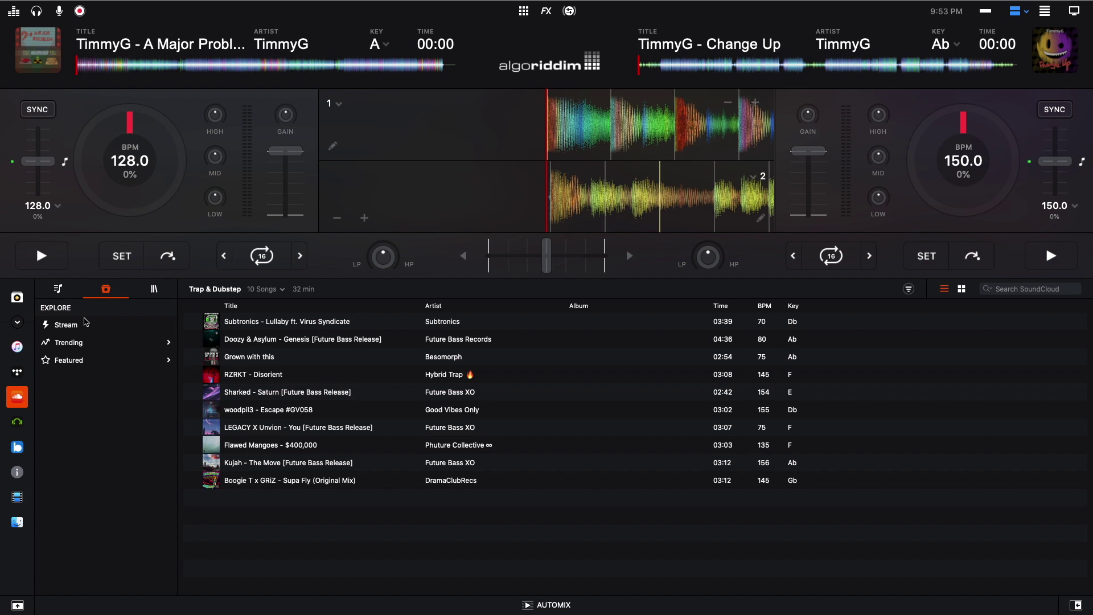
- Browse the SoundCloud Stream feed and the trending Metal tracks
left_click(123, 329)
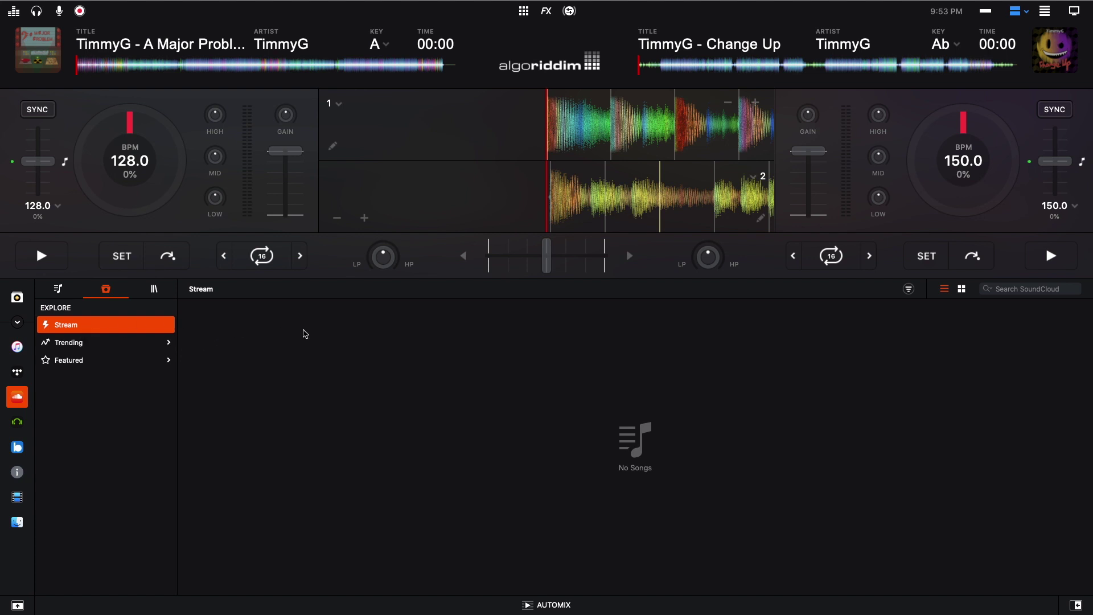
left_click(122, 342)
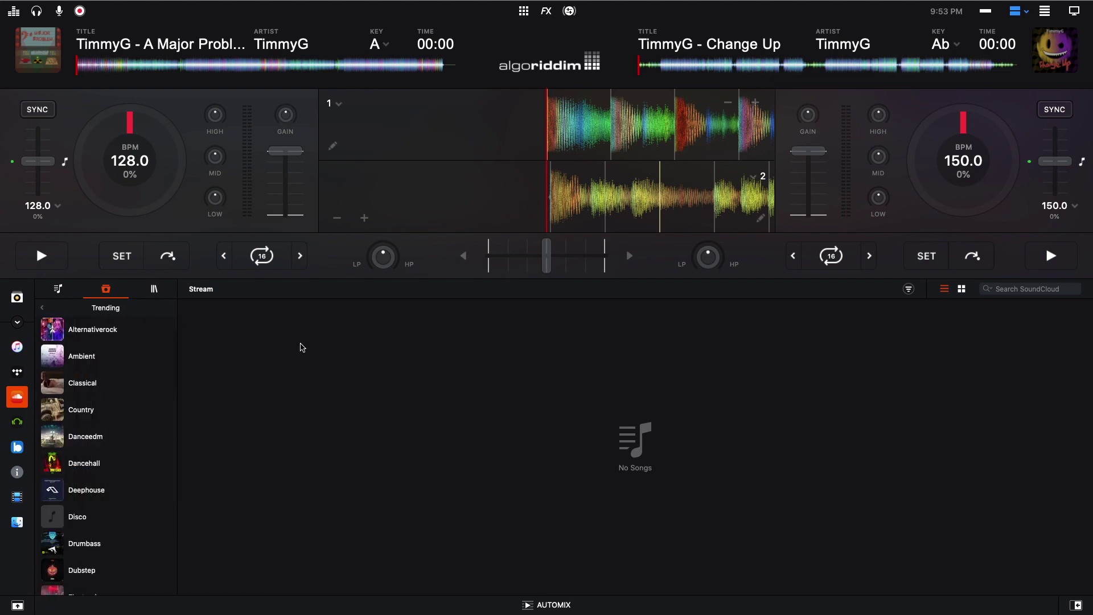
scroll(117, 333, "down", 9)
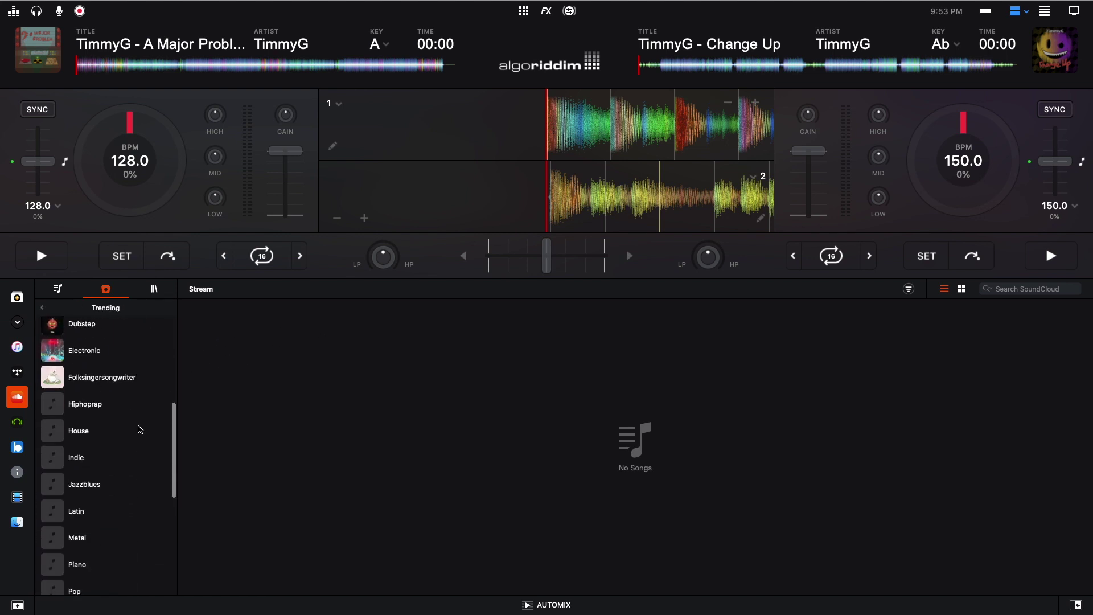
scroll(100, 500, "down", 3)
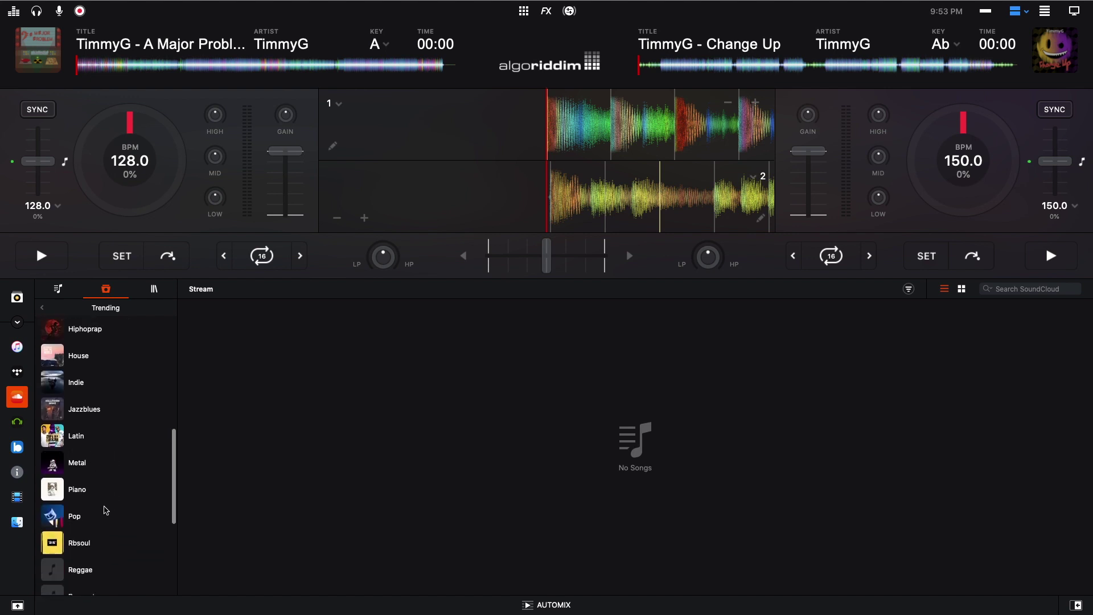
left_click(97, 465)
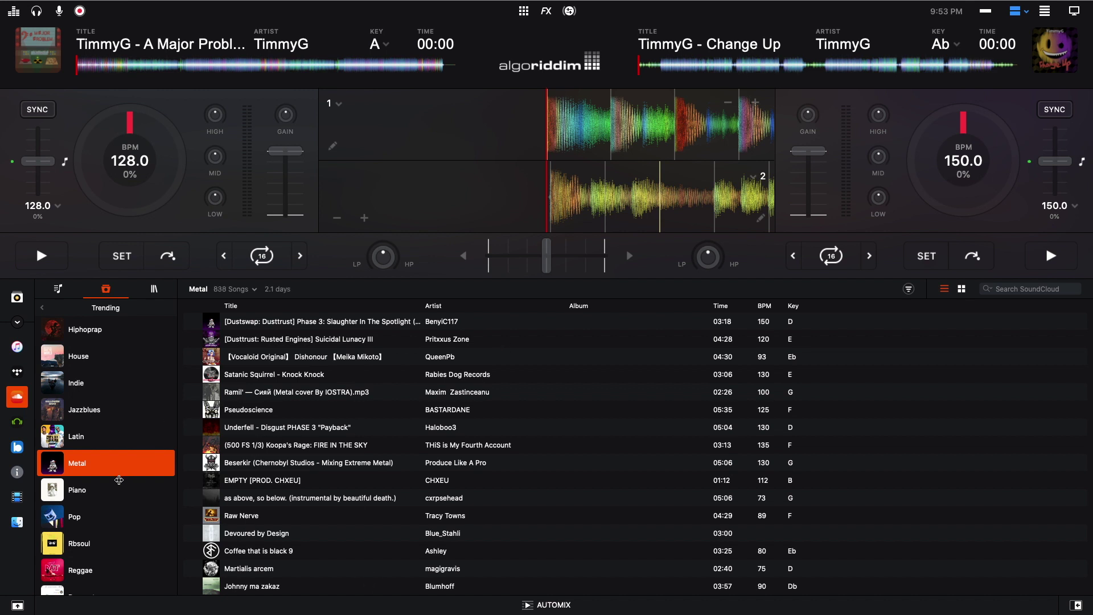
scroll(106, 496, "down", 4)
scroll(103, 511, "down", 3)
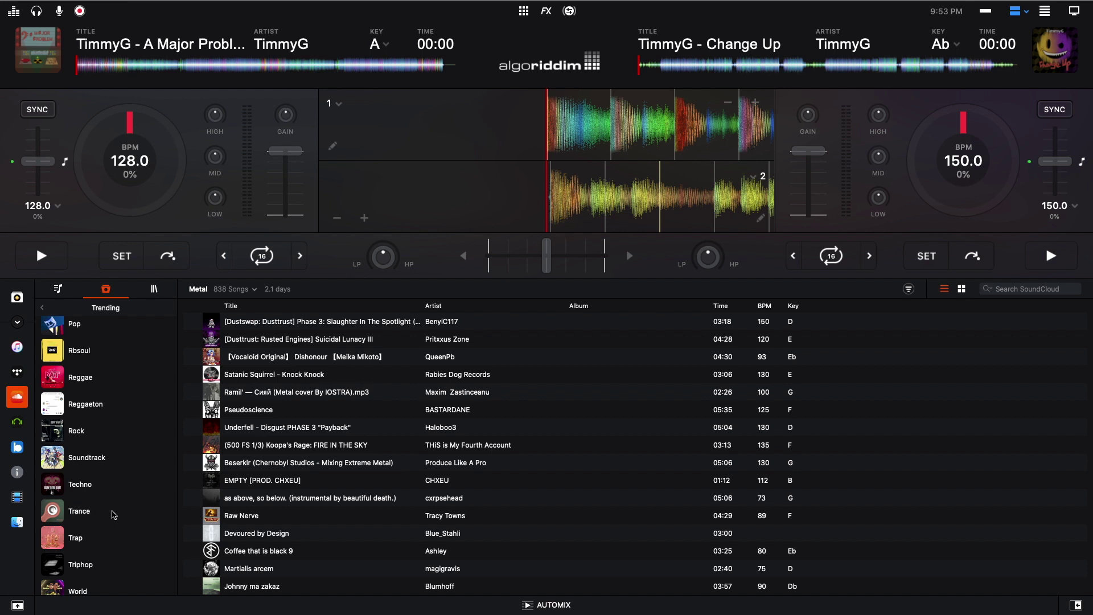
scroll(122, 535, "up", 10)
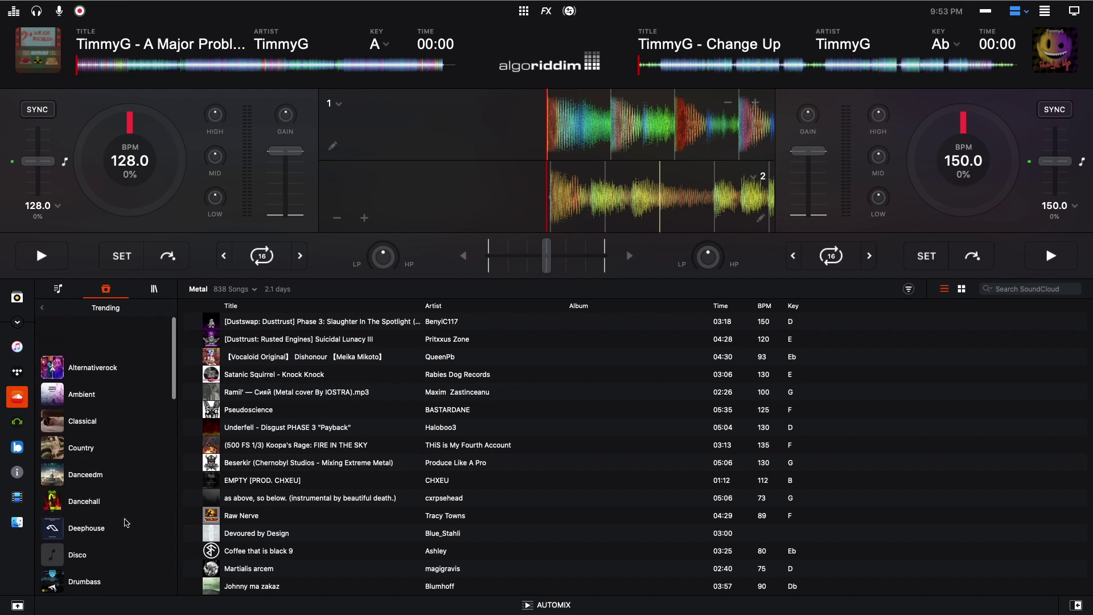
- Load Featured Festival EDM, toggle grid and list views, then open the Library section
left_click(42, 308)
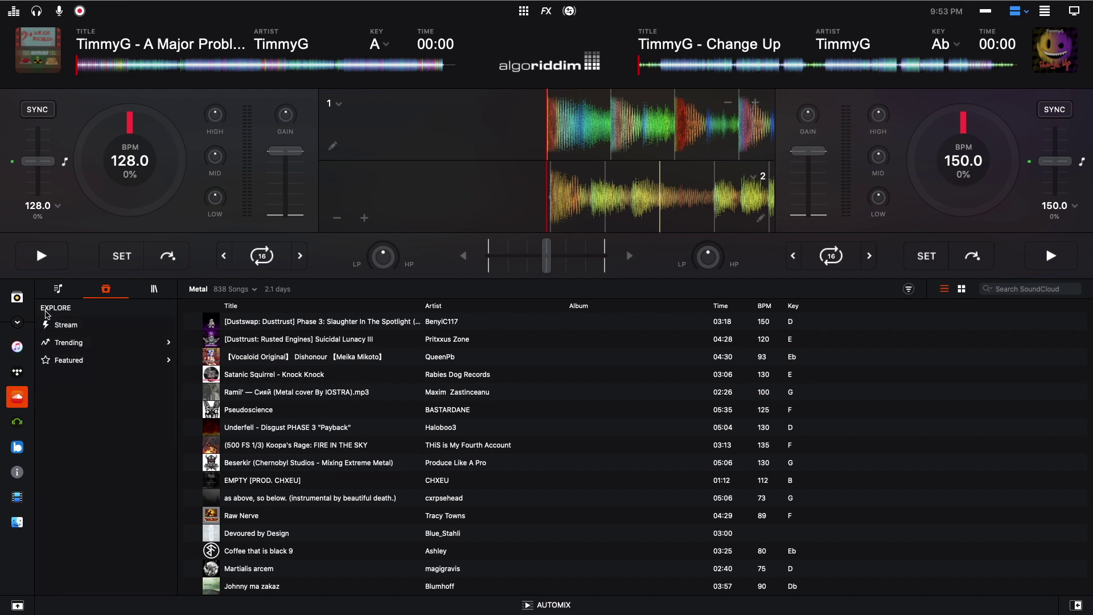
left_click(85, 360)
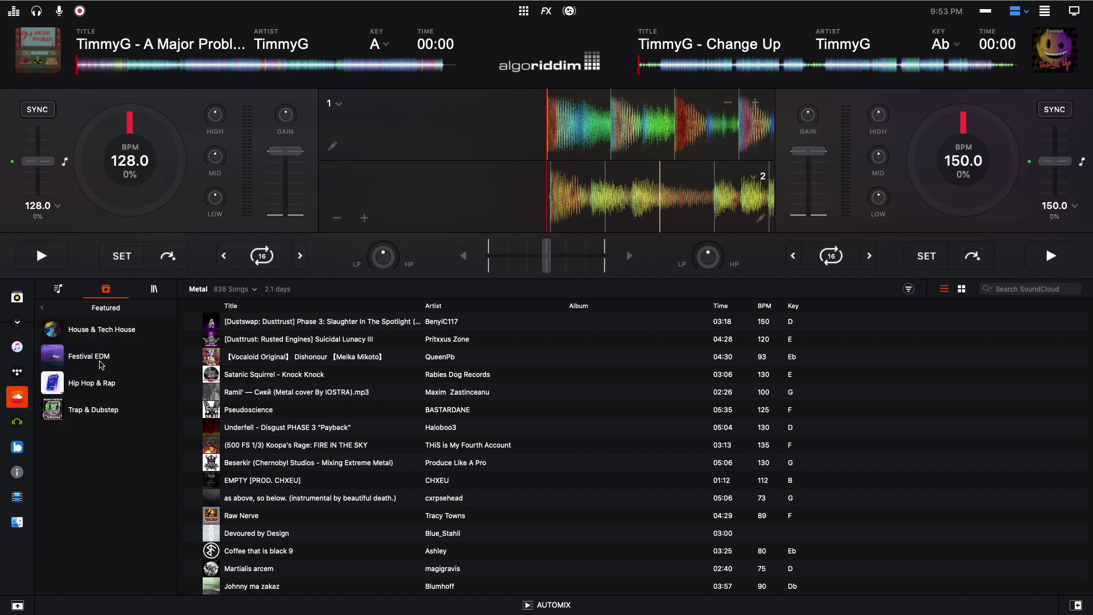
left_click(100, 363)
left_click(961, 289)
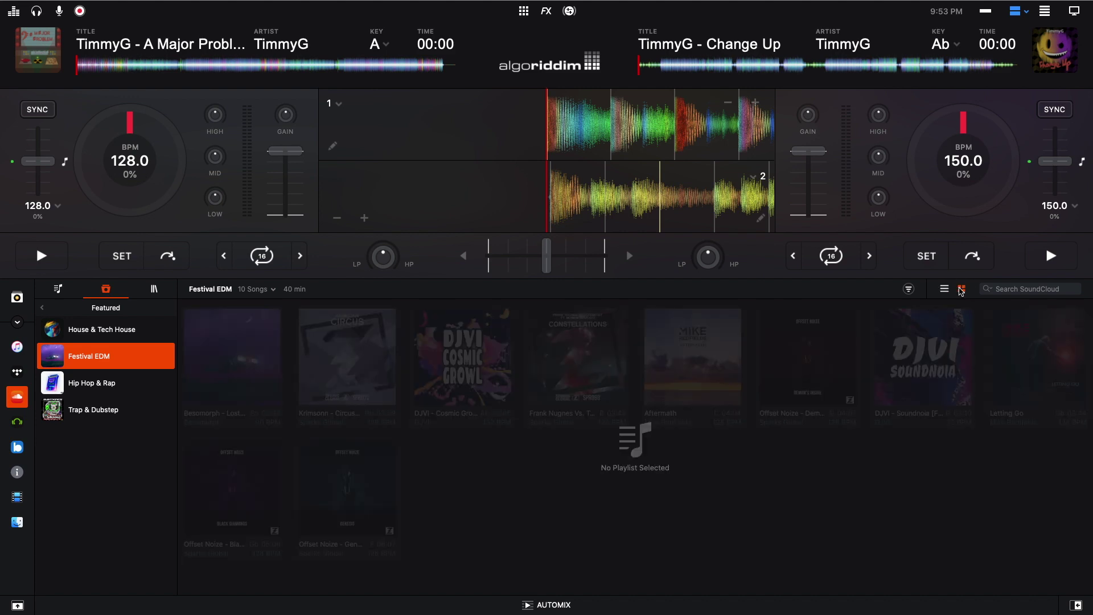
left_click(943, 289)
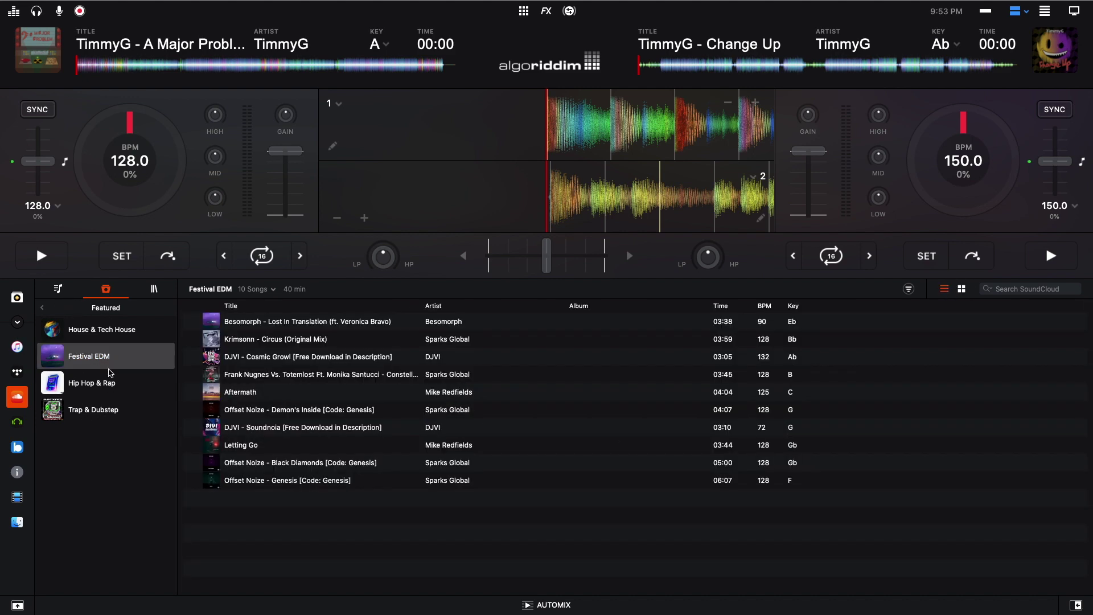
left_click(153, 289)
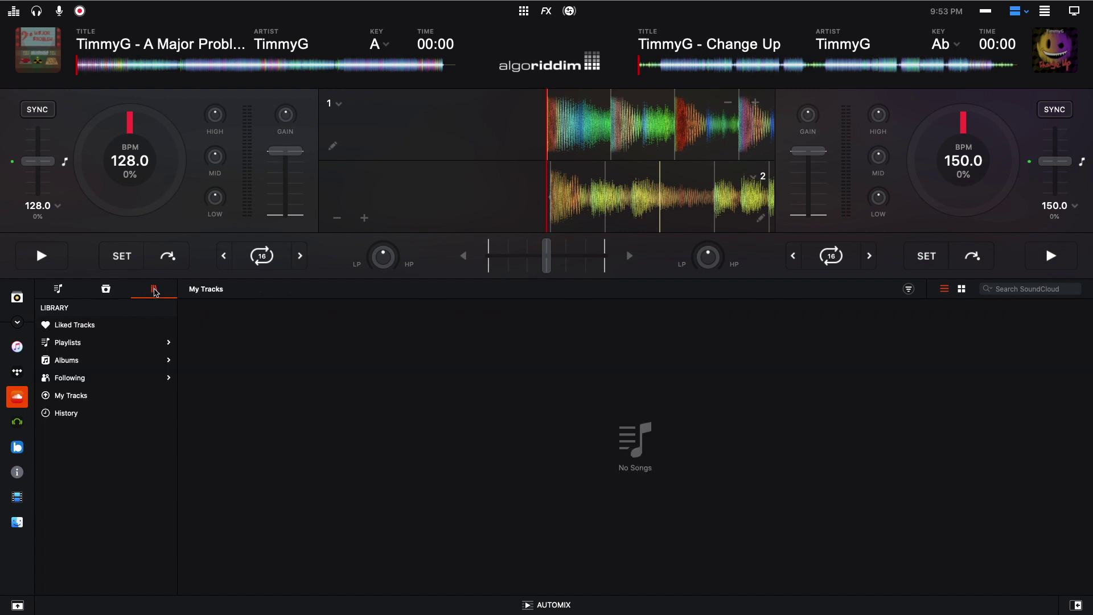
- List the 1204 Liked Tracks, then peek at Playlists and Albums, returning each time
left_click(85, 327)
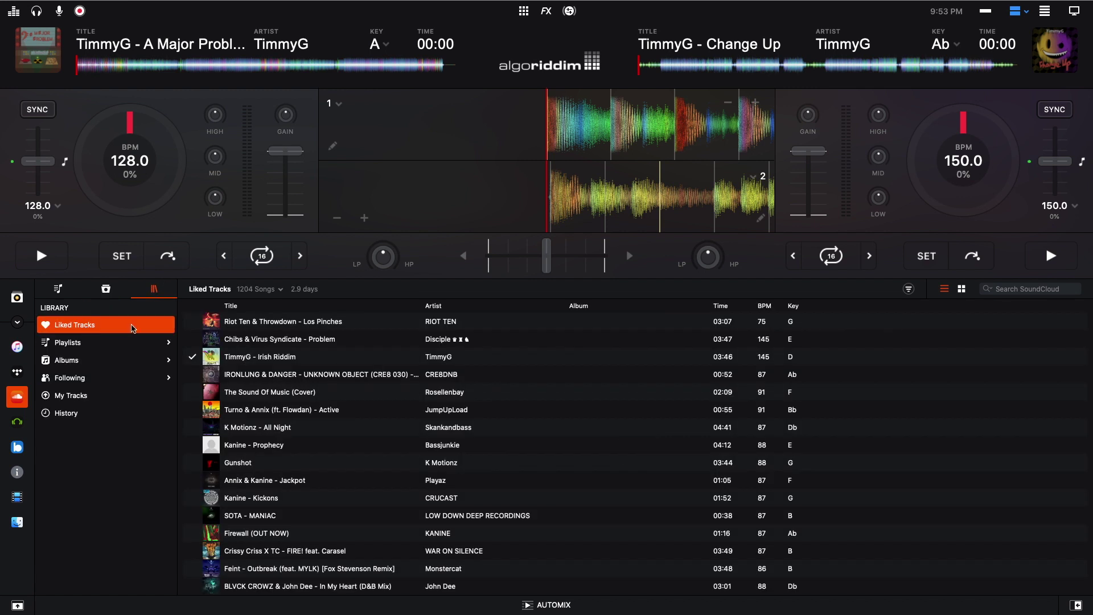
scroll(362, 383, "down", 5)
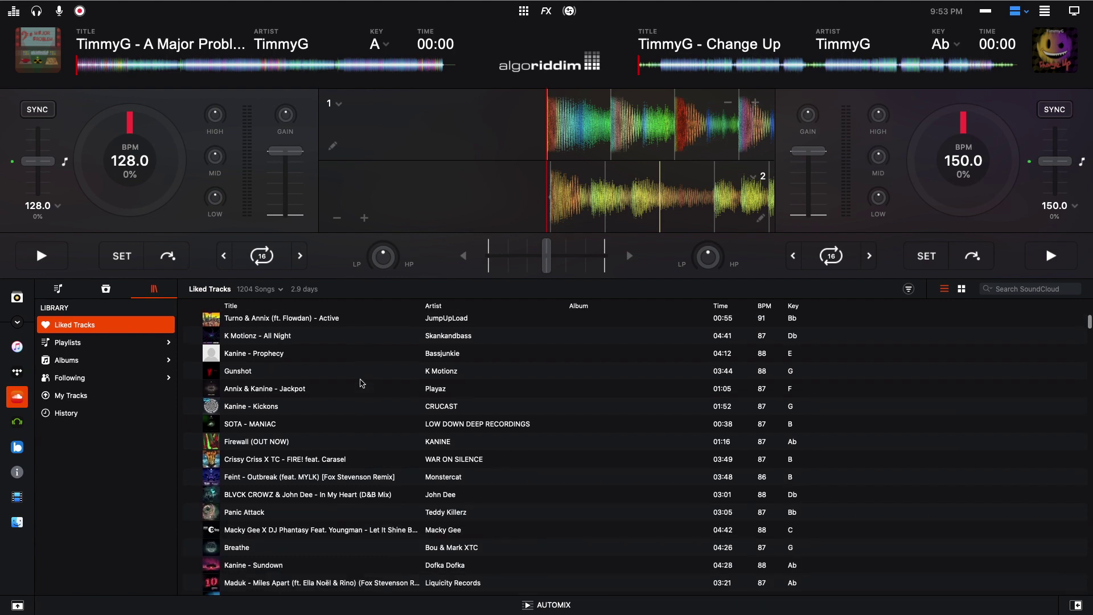
scroll(362, 387, "up", 5)
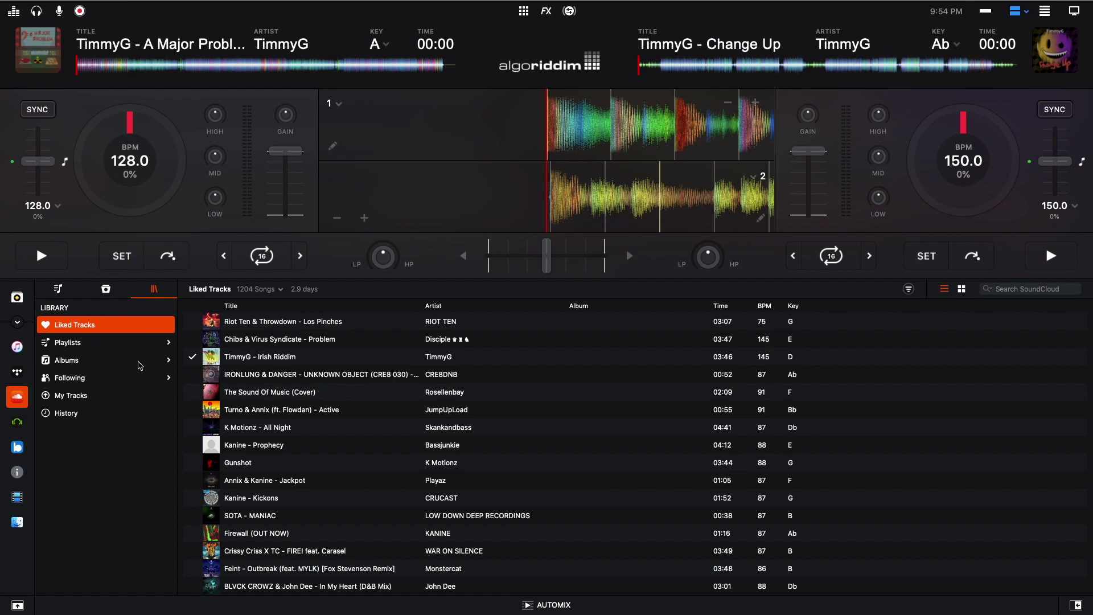
left_click(106, 343)
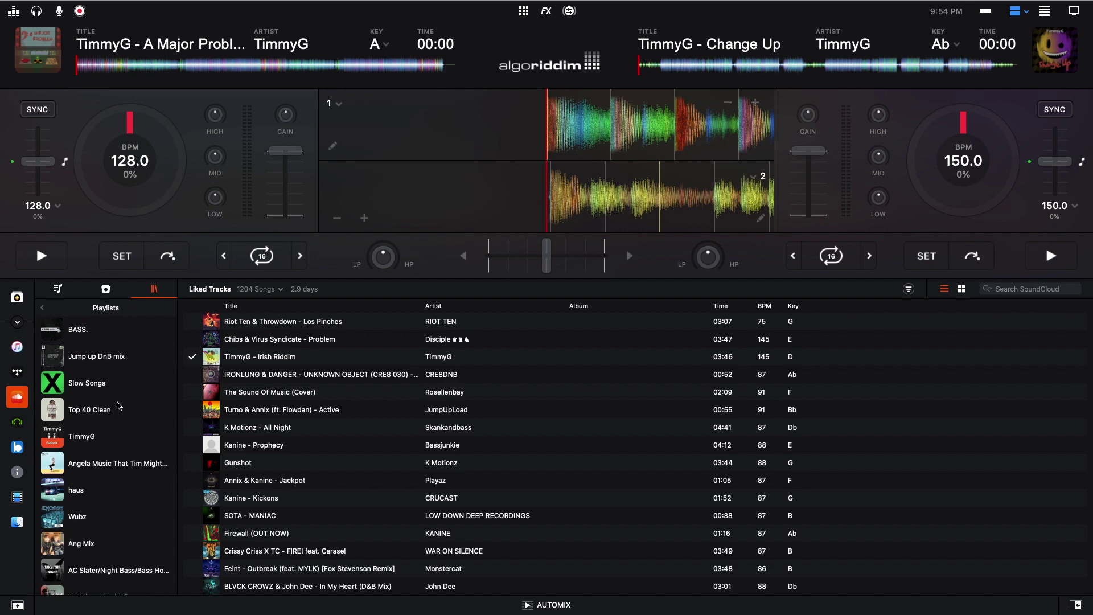
scroll(119, 444, "down", 10)
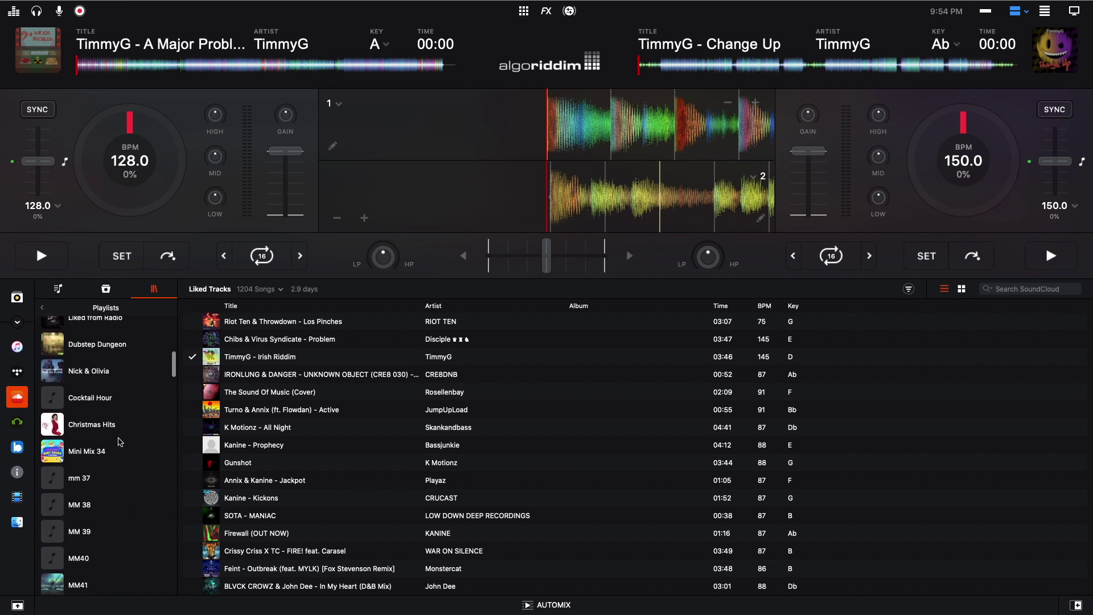
scroll(119, 441, "up", 10)
left_click(43, 308)
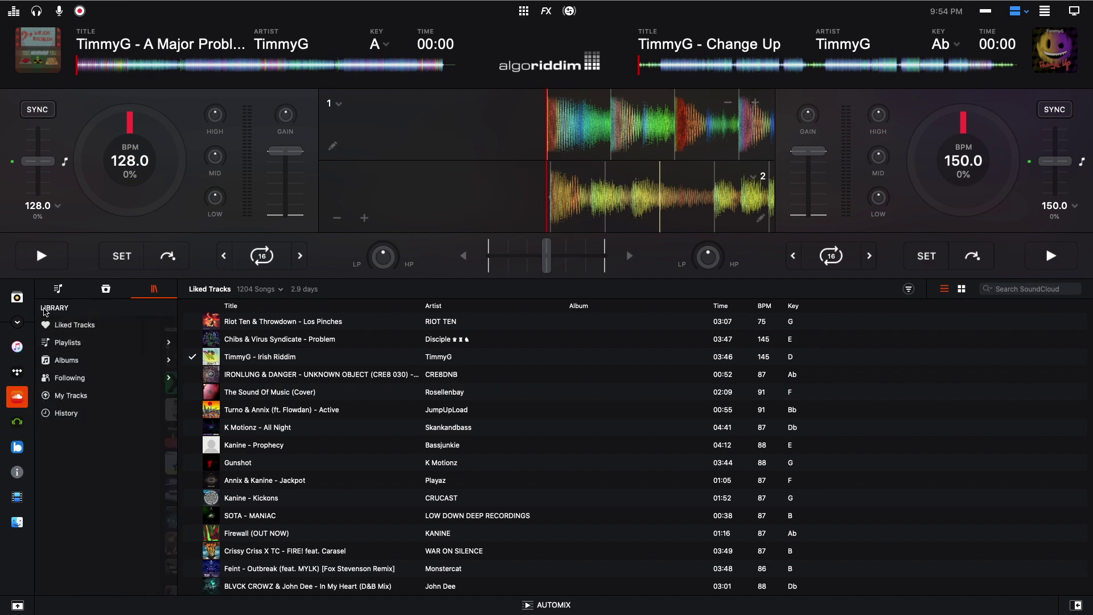
left_click(106, 364)
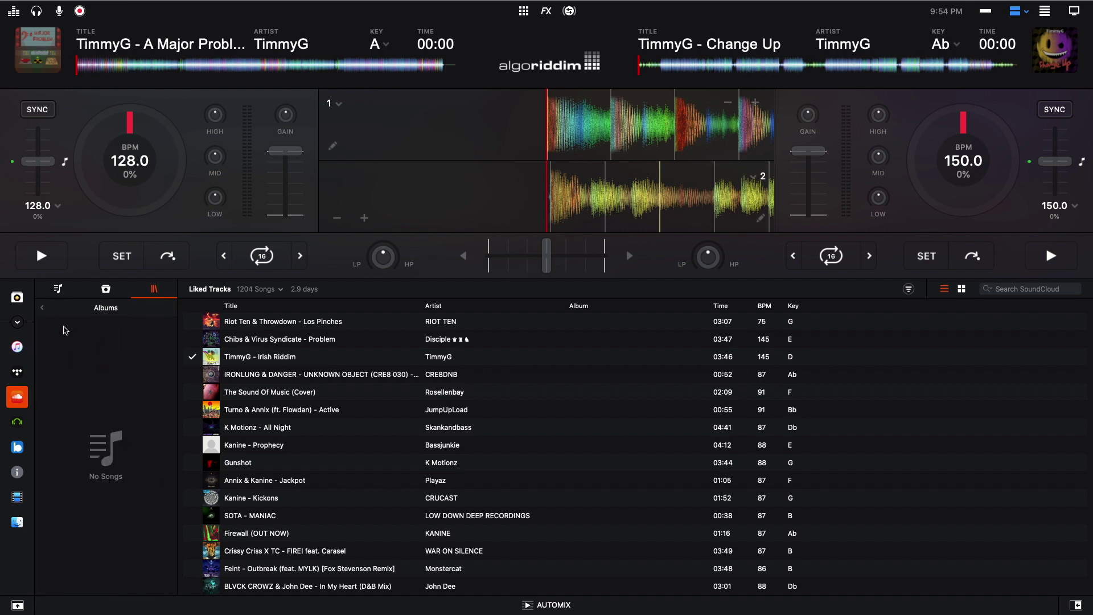
left_click(43, 309)
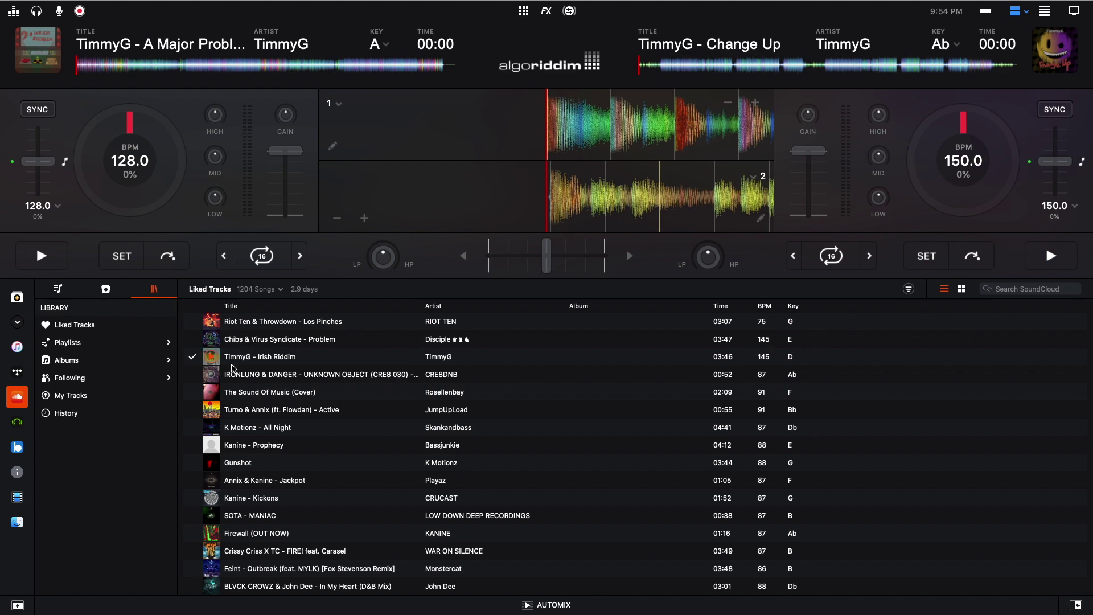
- Return to the Wubz playlist and search SoundCloud for 'Timmyg'
left_click(57, 288)
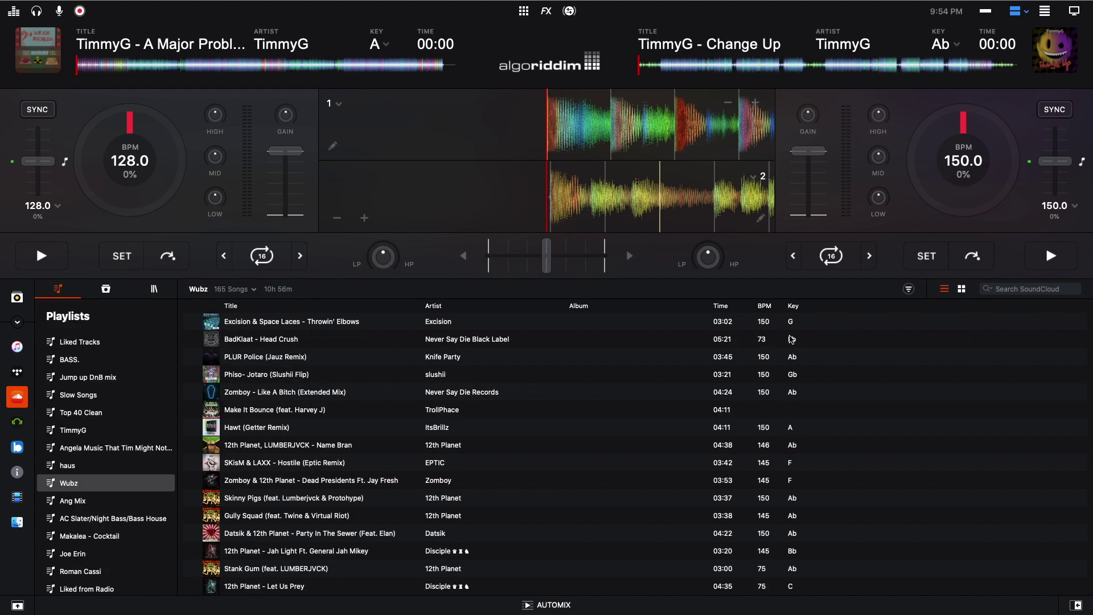
left_click(1008, 290)
type("Timmyg")
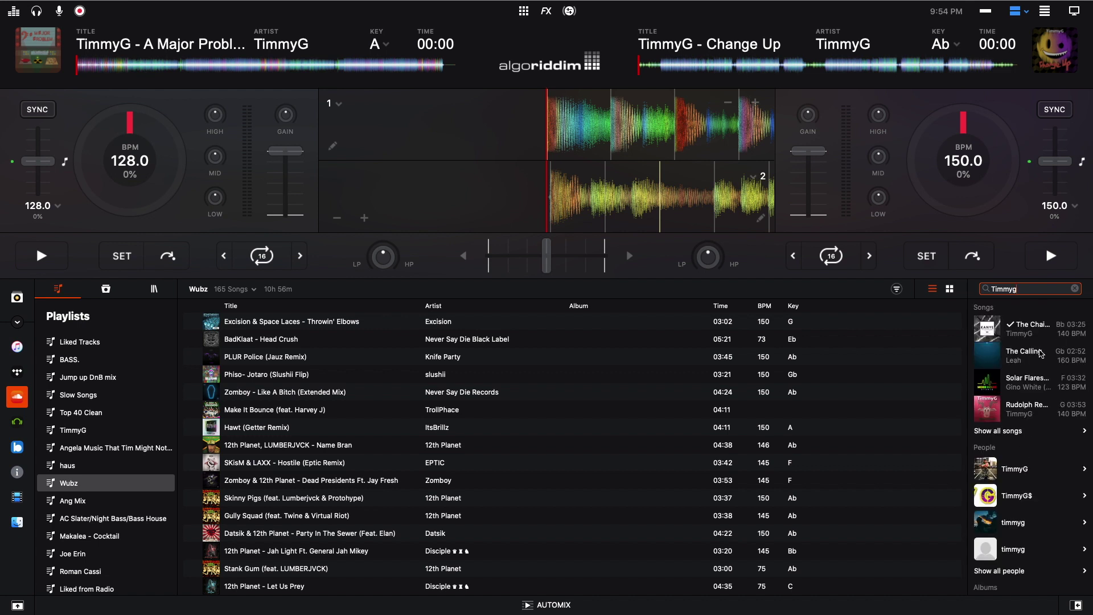
- View the matching artist's profile, then replace the search text with 'Drake'
left_click(1030, 467)
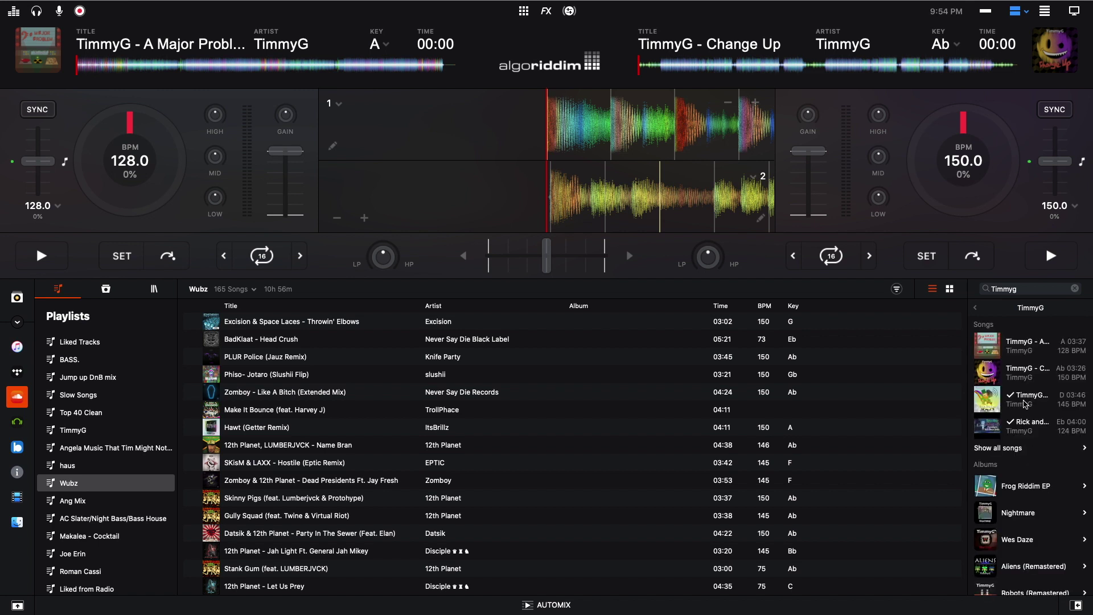
scroll(1043, 498, "down", 5)
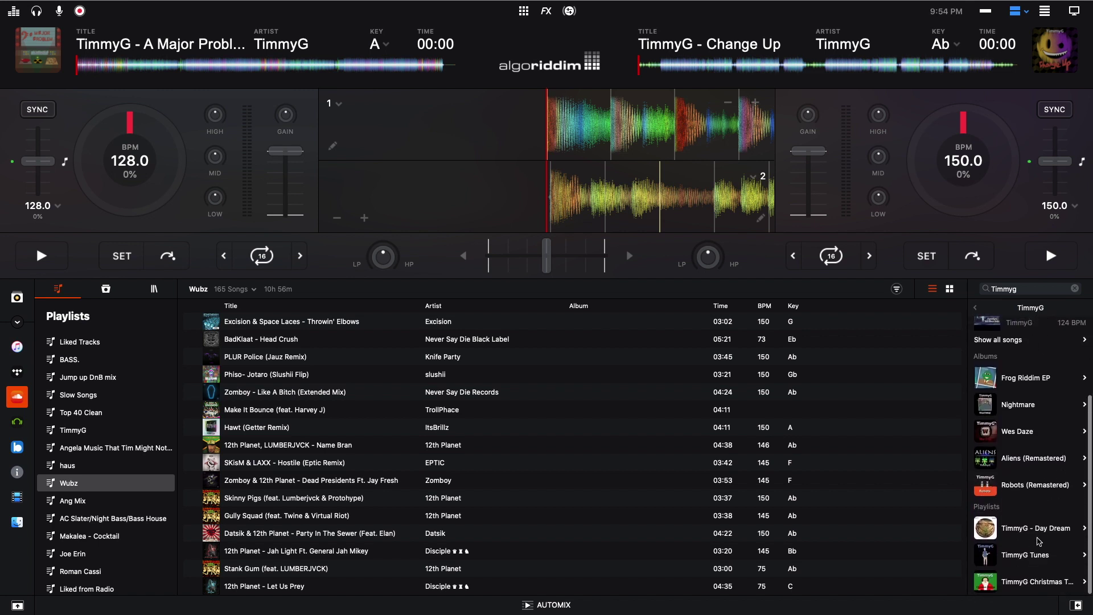
scroll(1019, 484, "up", 5)
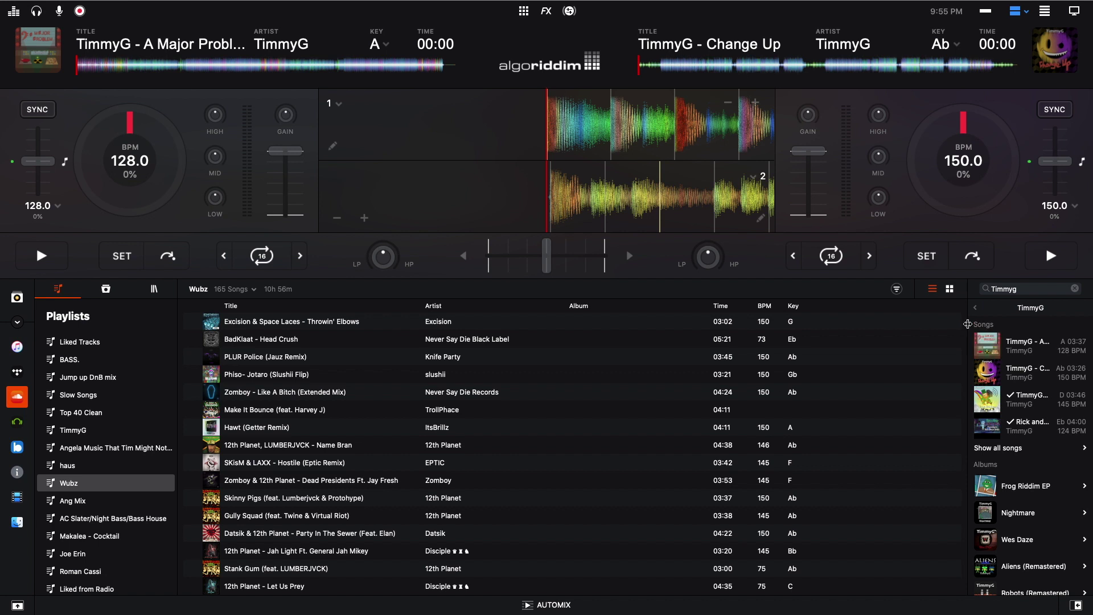
left_click(1023, 287)
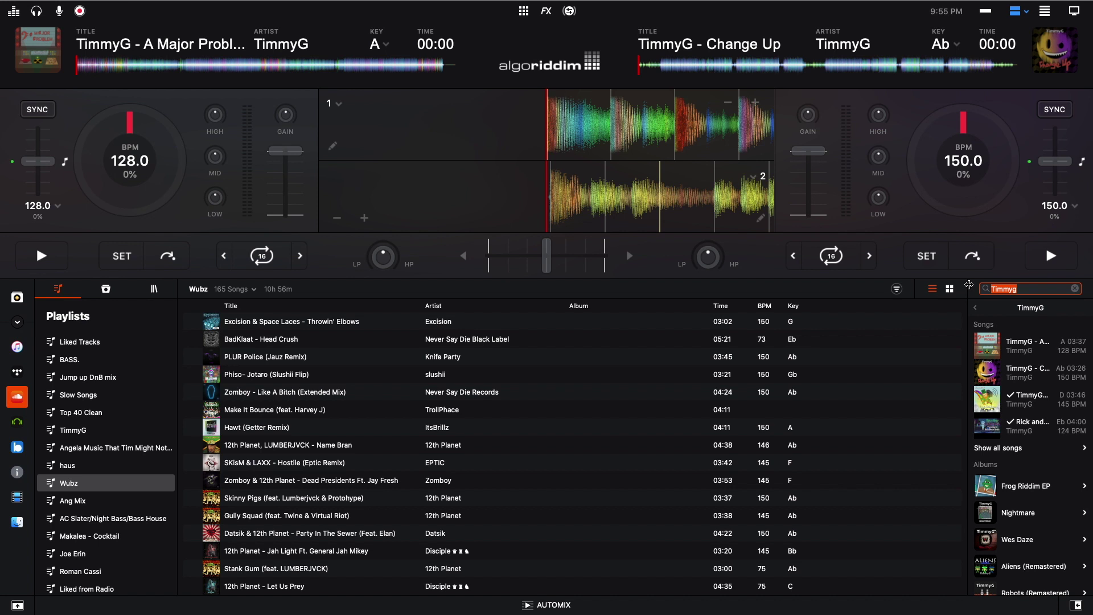
type("Drake")
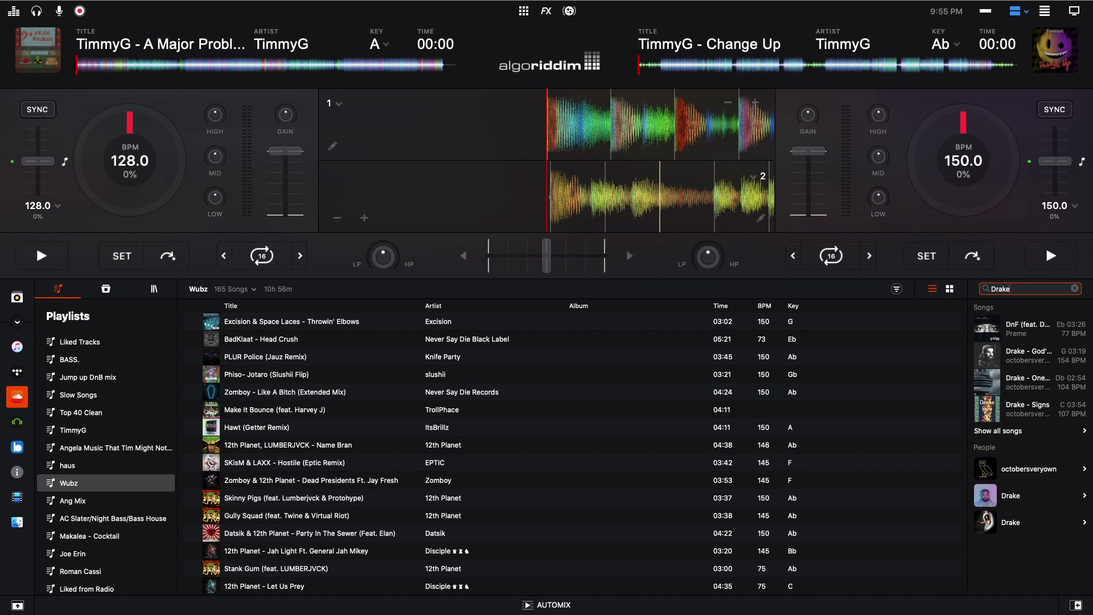
left_click(1031, 433)
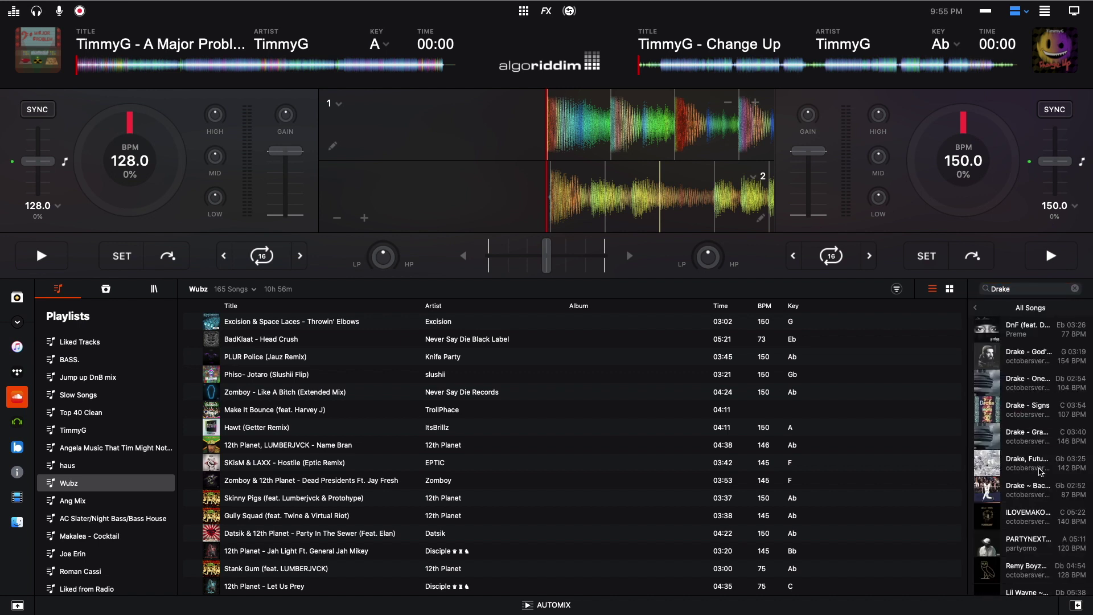
scroll(1034, 393, "down", 2)
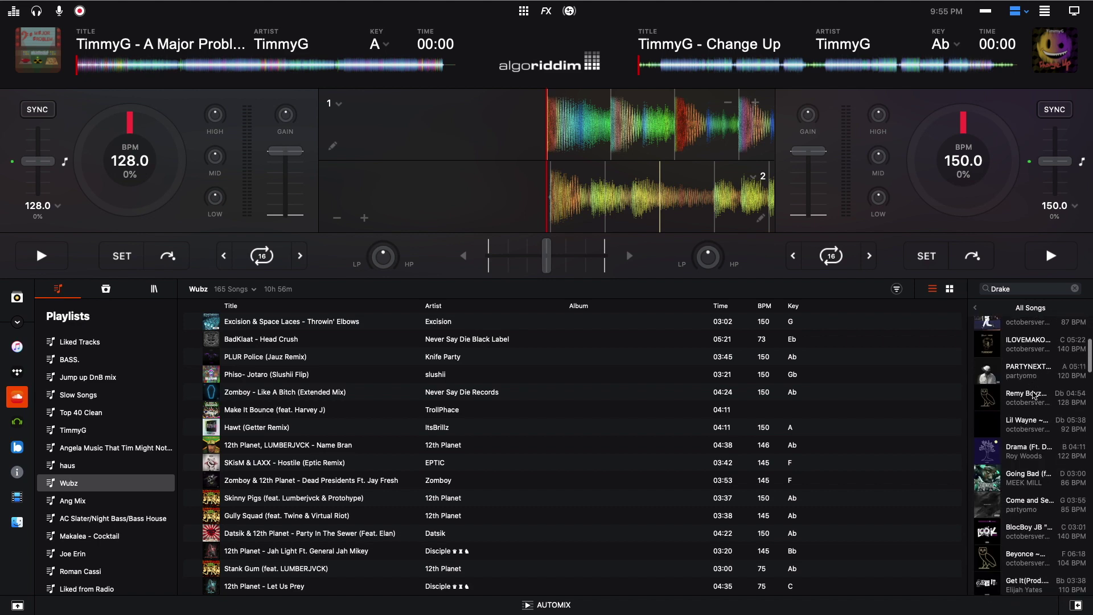
scroll(1035, 397, "up", 3)
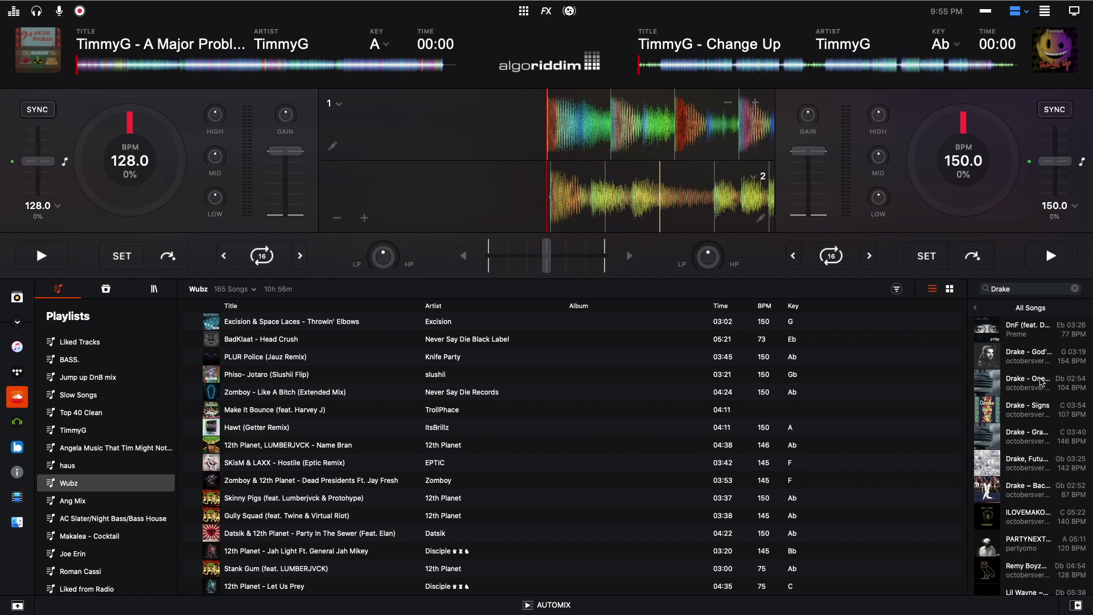
left_click(973, 308)
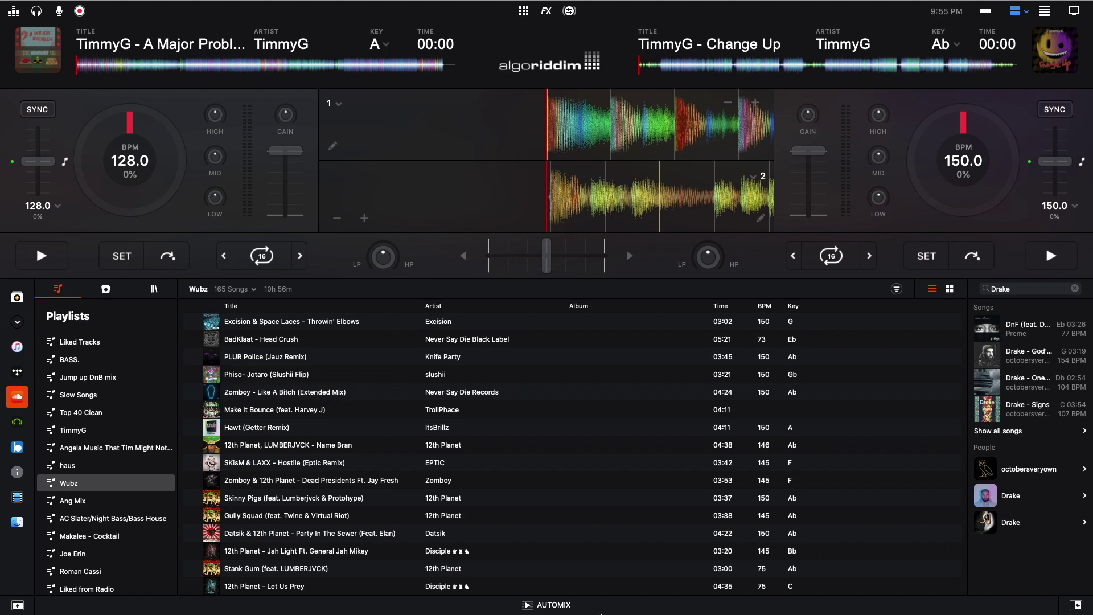
- Show the Automix panel and load 'Drake - God's Plan' onto deck 1
left_click(543, 606)
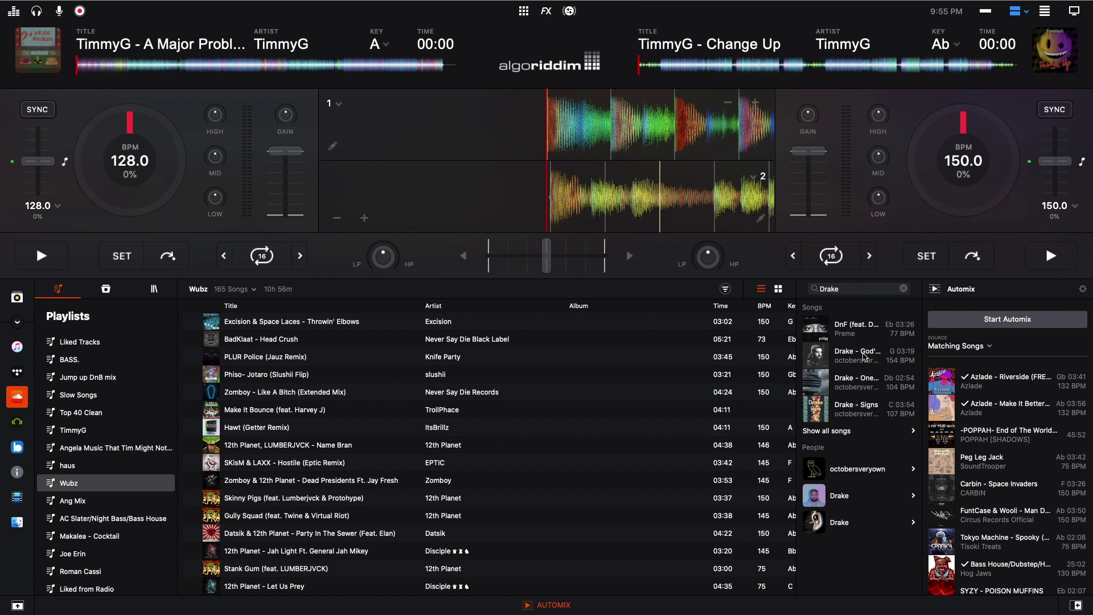
left_click_drag(864, 358, 436, 130)
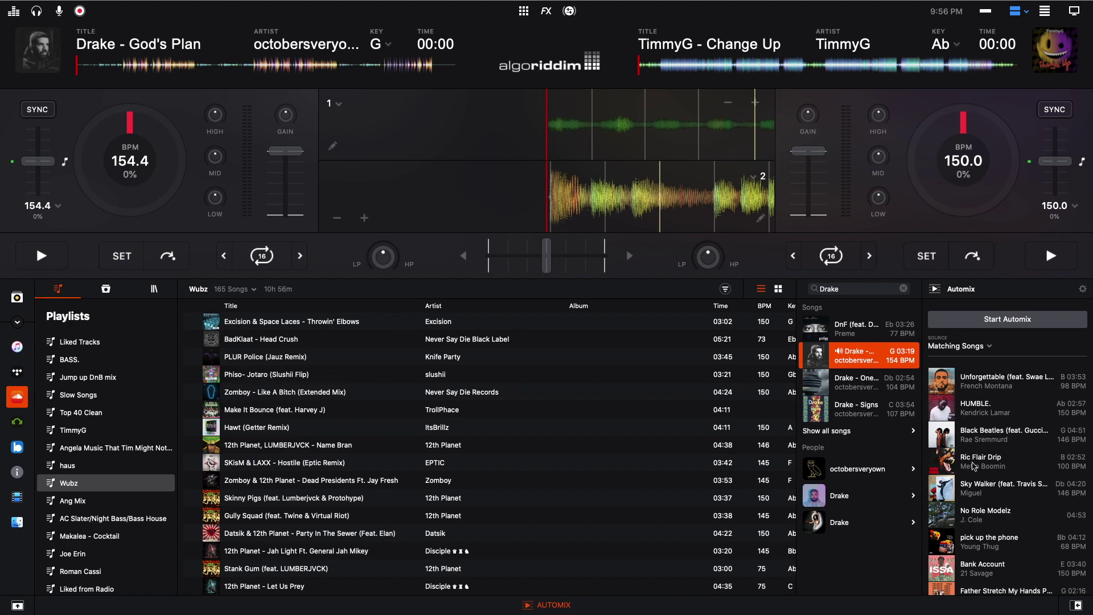
- Show Match suggestions and load 'Make It Bounce (feat. Harvey J)' from Wubz onto deck 1
left_click(1075, 605)
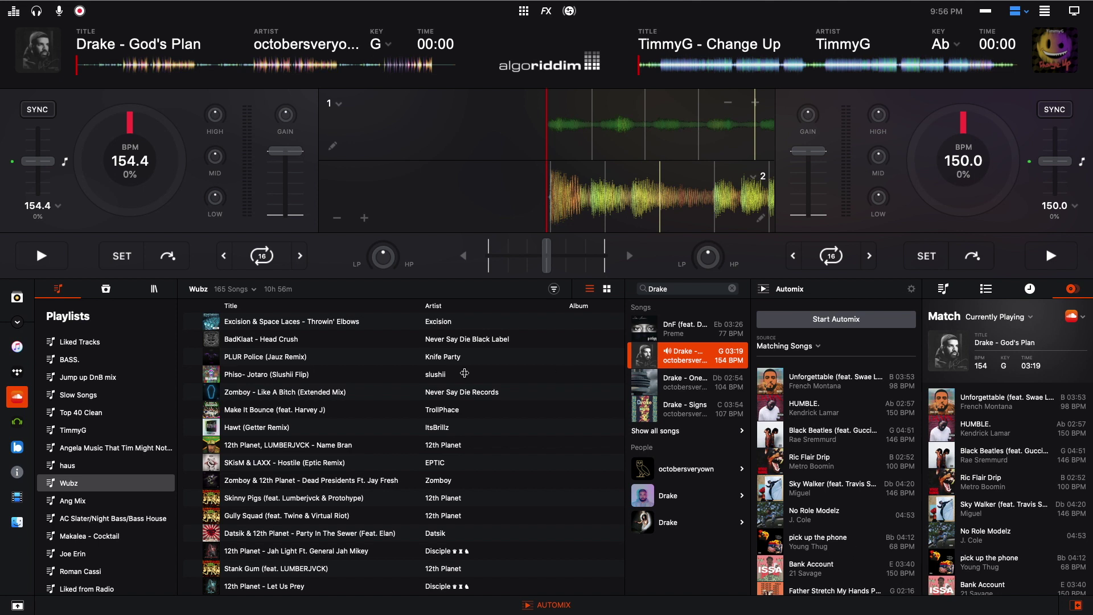
left_click(282, 428)
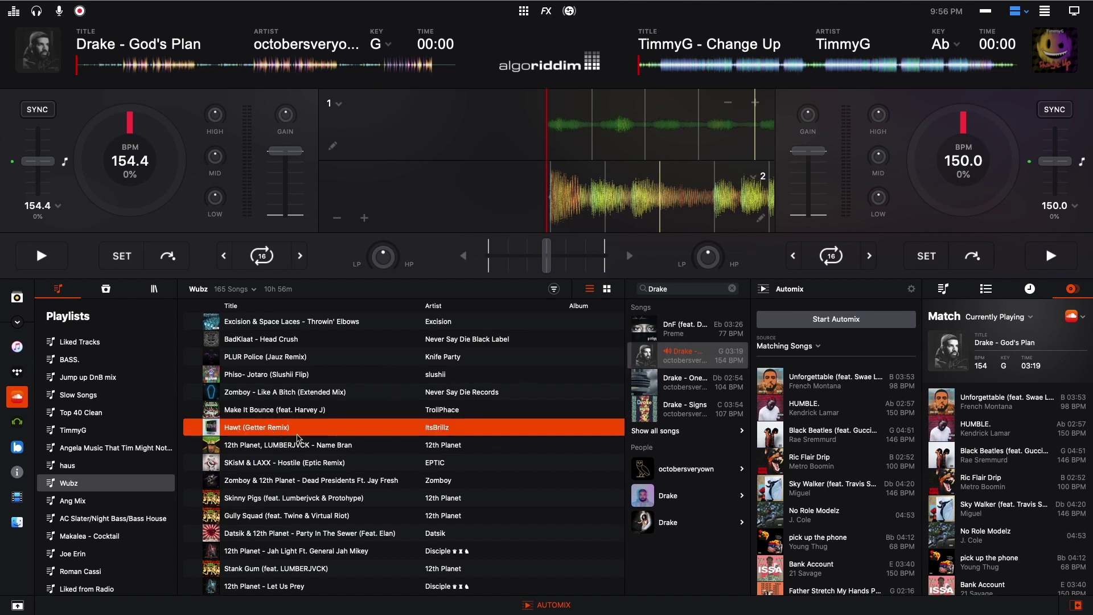
left_click_drag(318, 414, 185, 175)
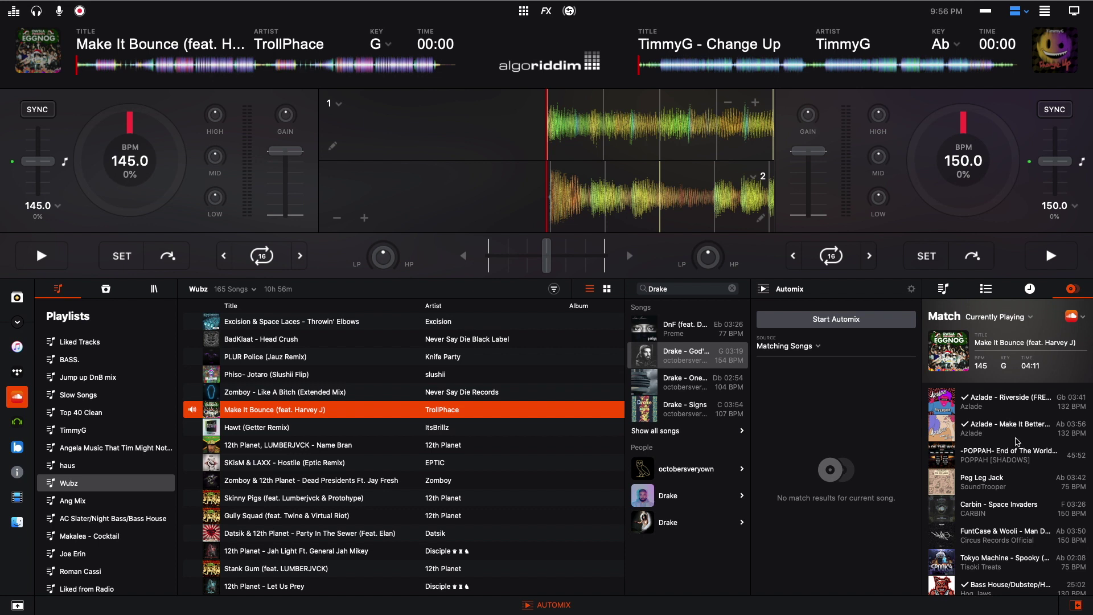
scroll(1016, 441, "down", 1)
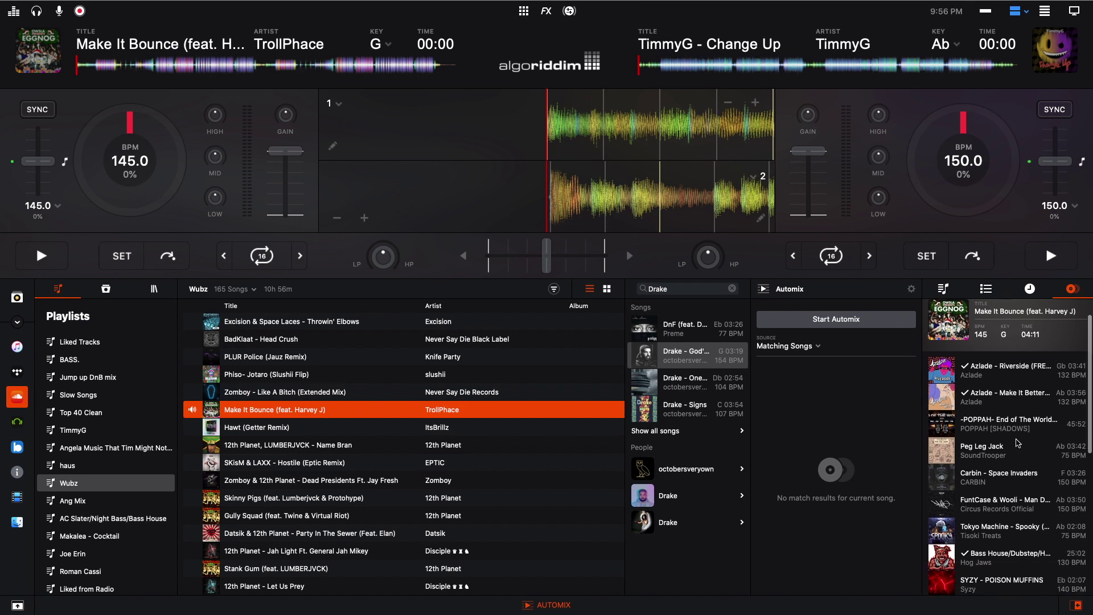
scroll(1016, 442, "down", 1)
scroll(1017, 443, "down", 4)
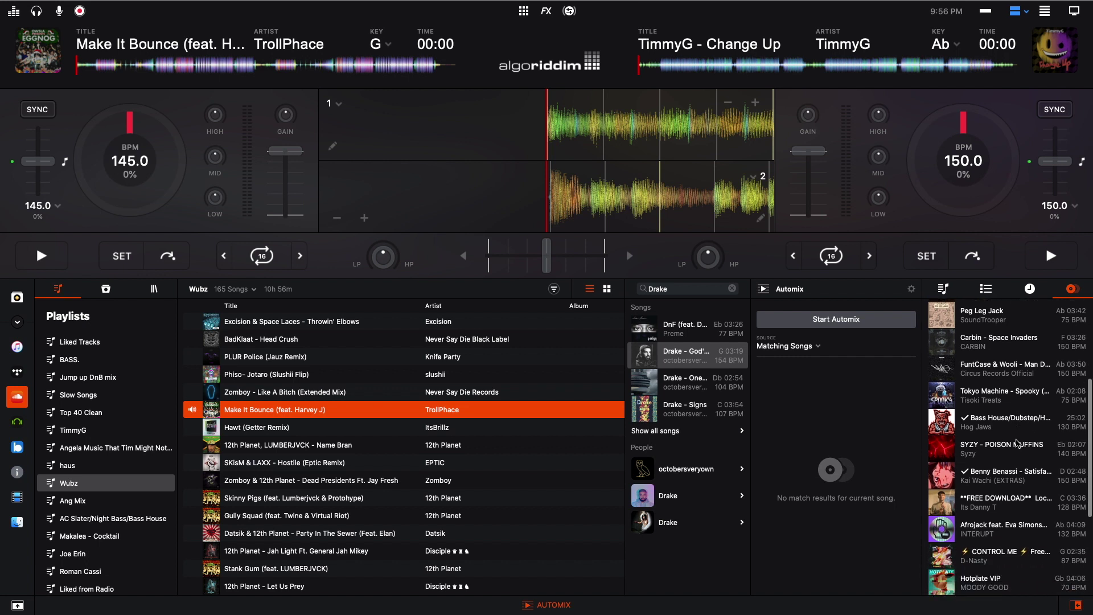
scroll(1016, 442, "up", 6)
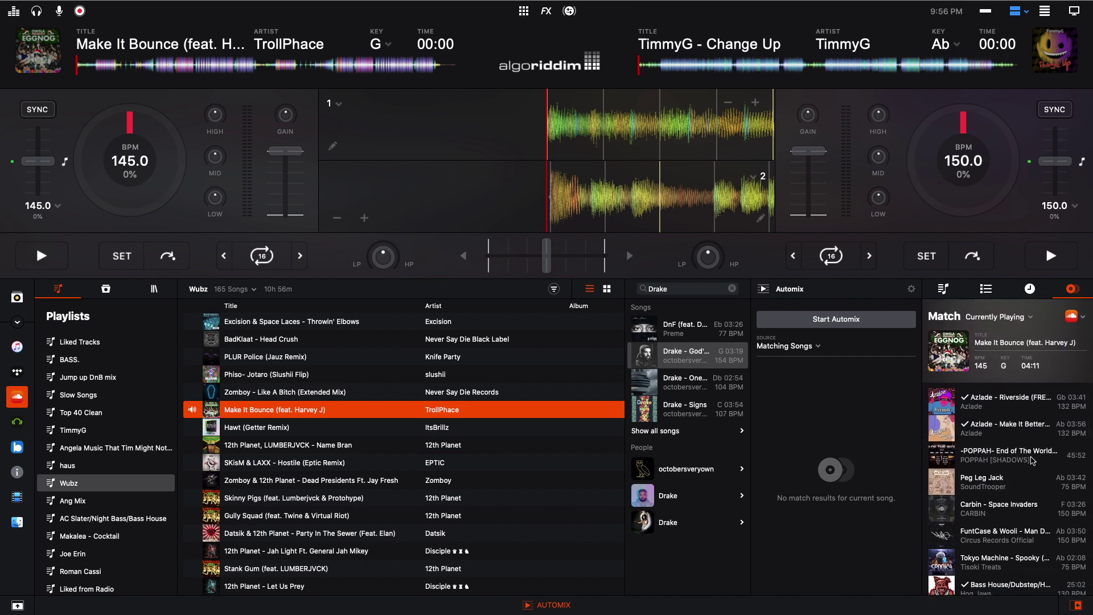
- Check Match's sources, keeping SoundCloud, read the Spotify migration notice, and return to SoundCloud
left_click(1082, 317)
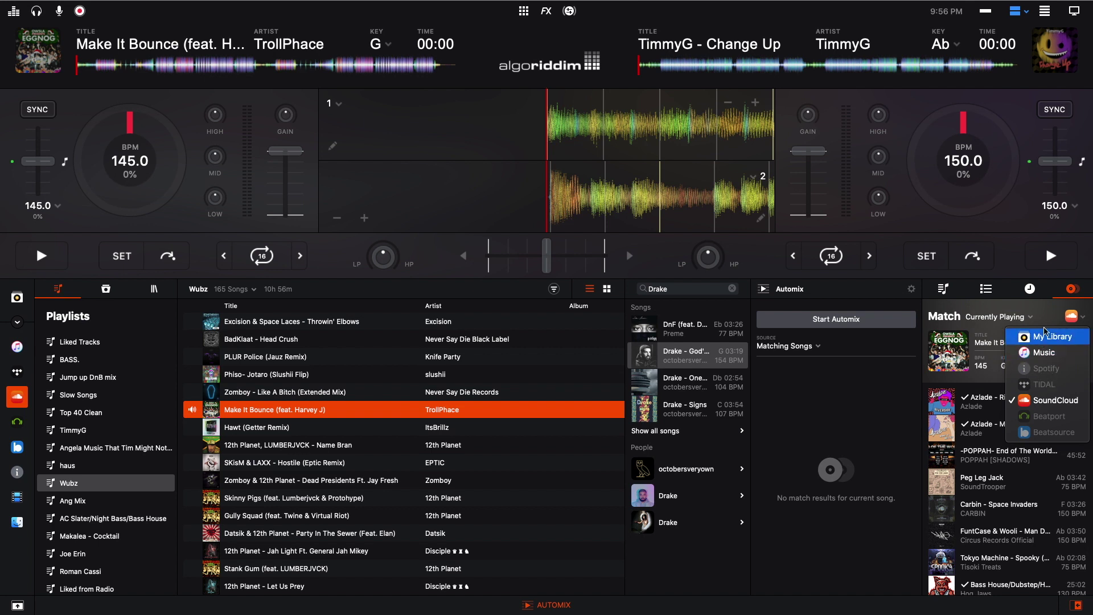
left_click(1055, 308)
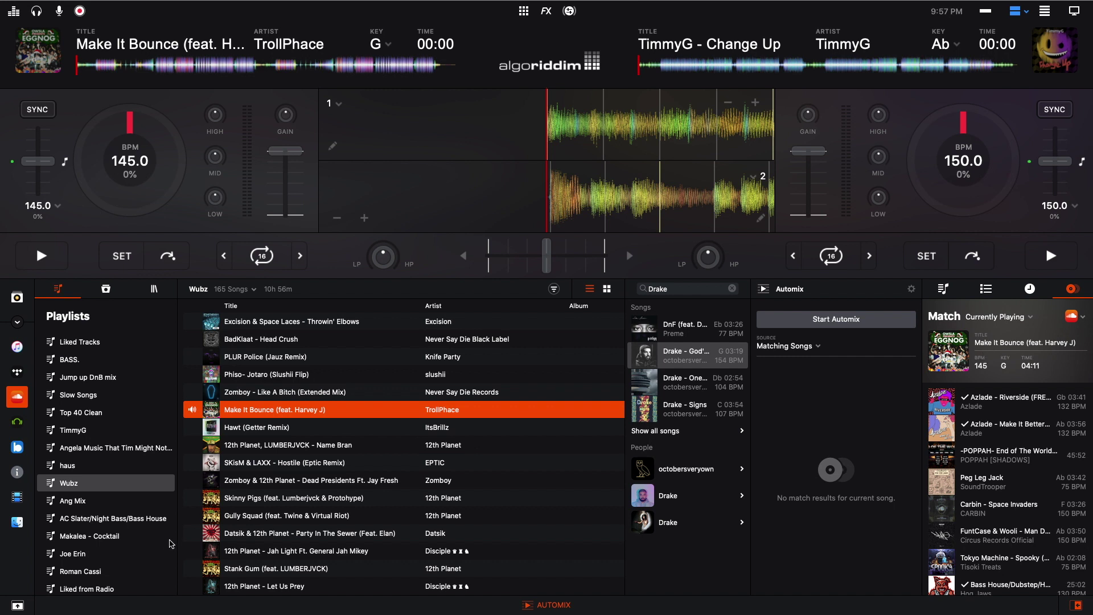
left_click(16, 476)
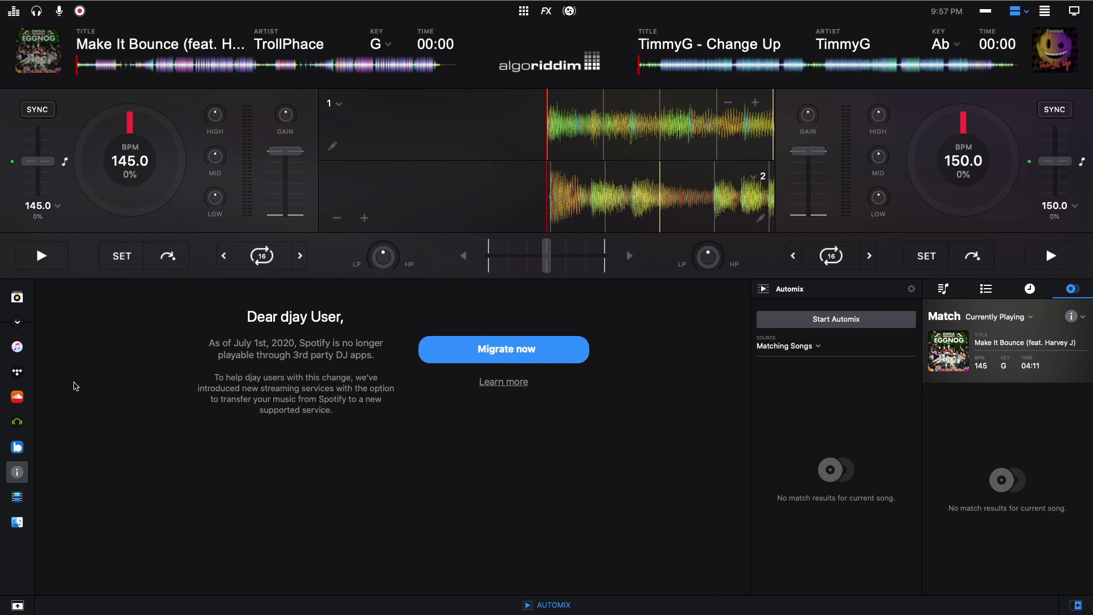
left_click(17, 396)
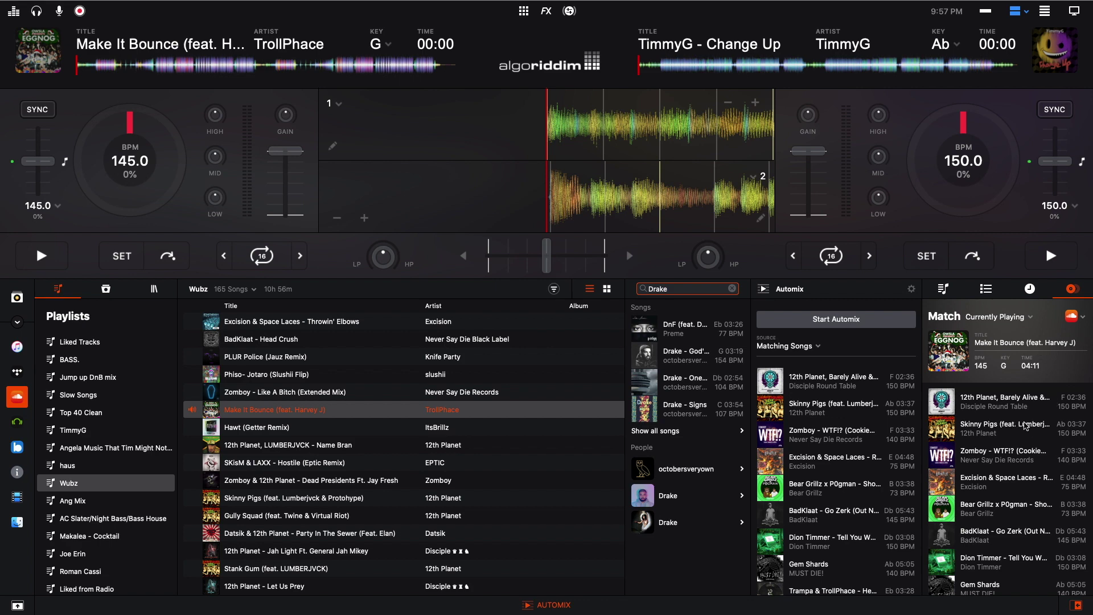
- Browse the side panel's Current Session, Queue and Music tabs
scroll(1030, 435, "down", 2)
scroll(1030, 432, "up", 2)
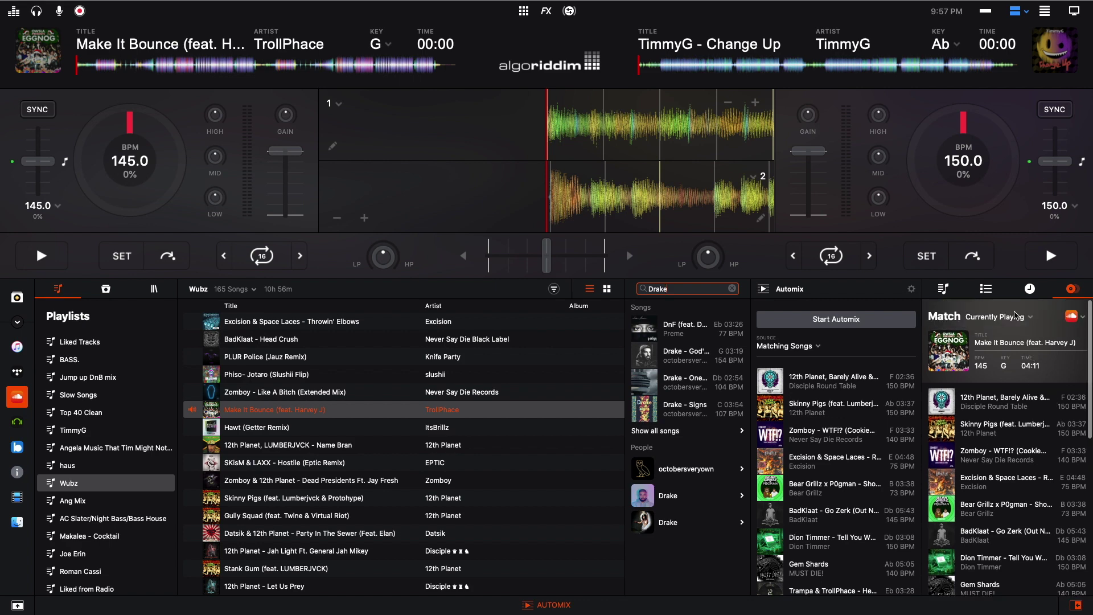
left_click(1031, 289)
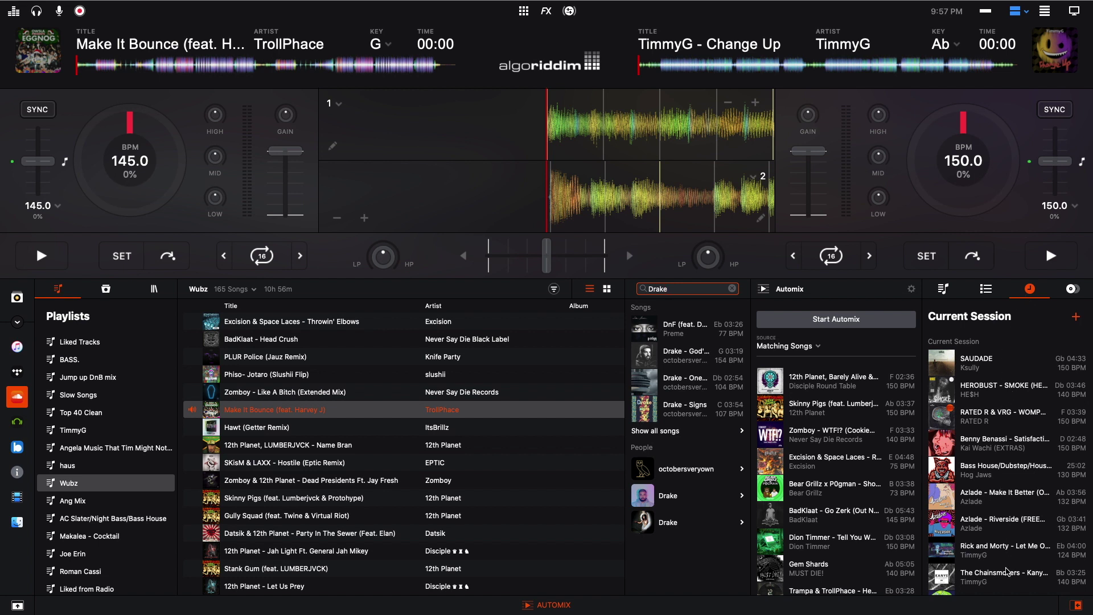
left_click(986, 289)
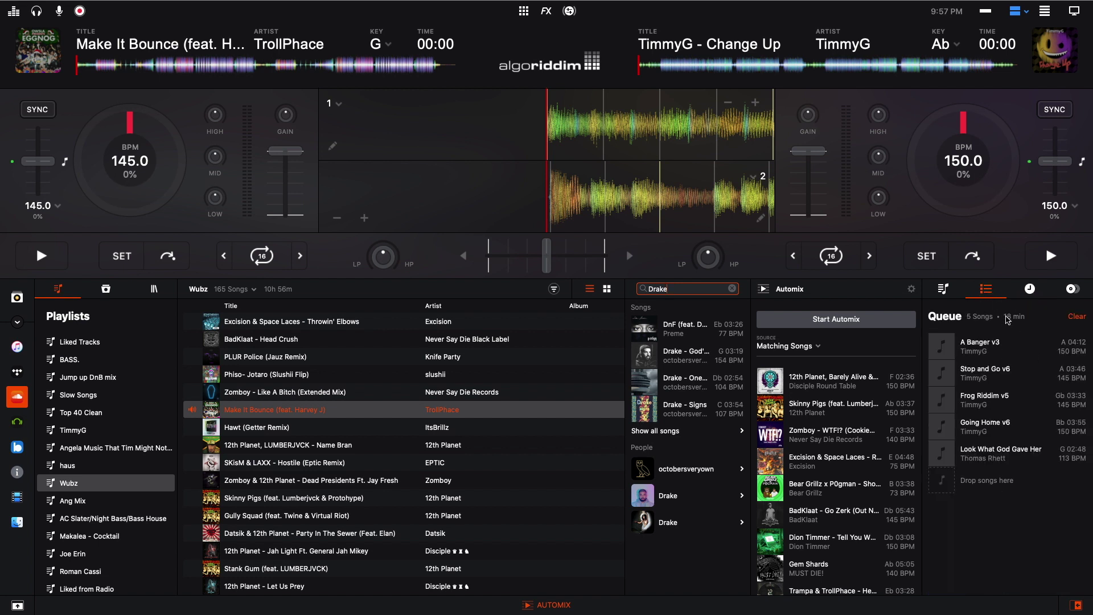
left_click(954, 296)
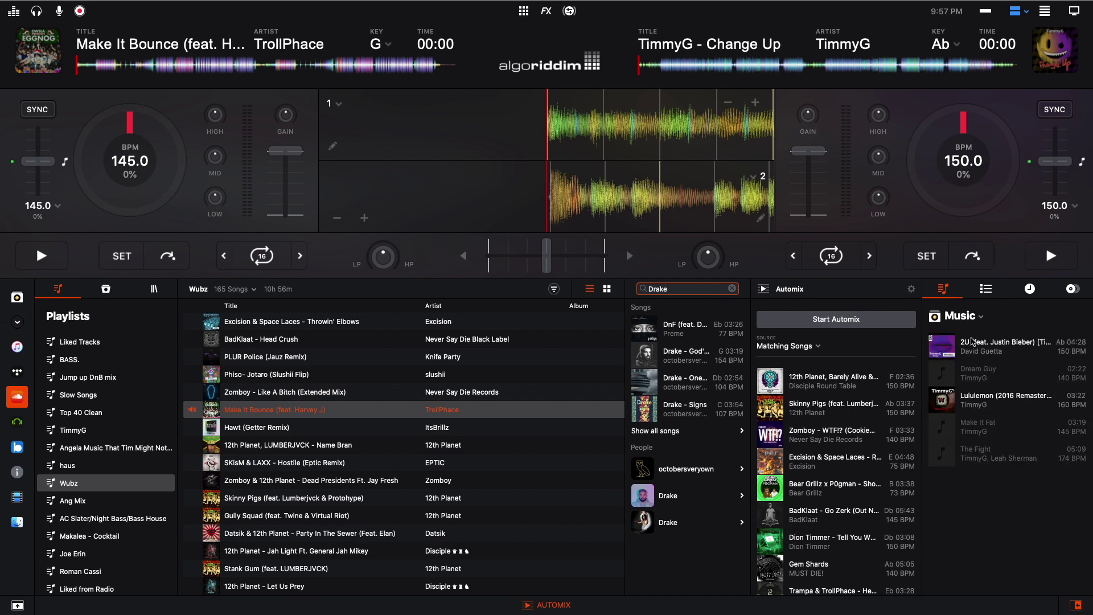
- Close the side browser panel and clear the Drake search
left_click(975, 317)
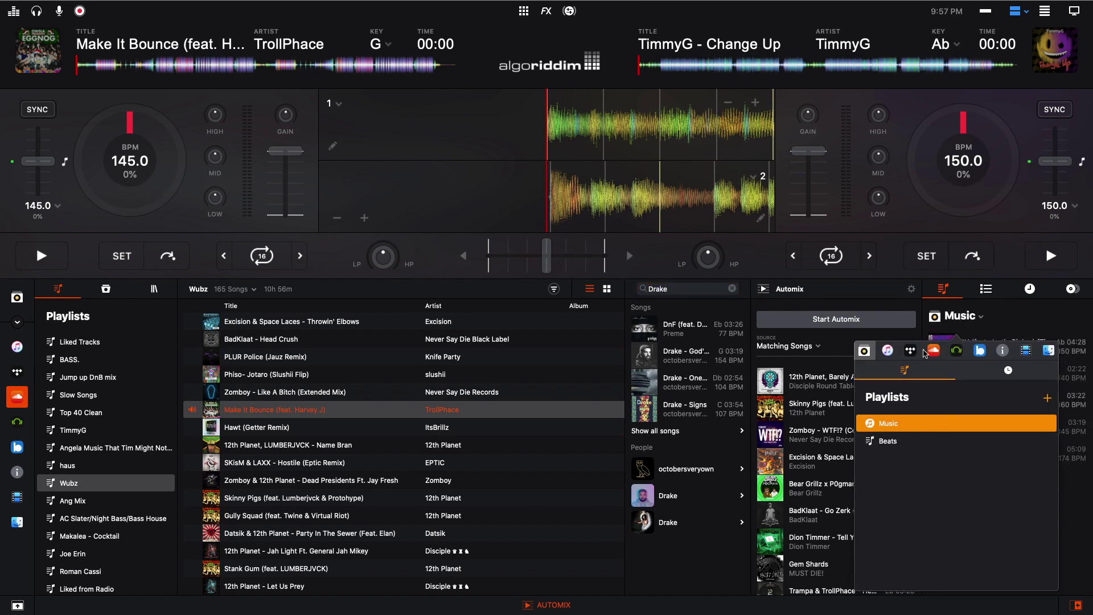
left_click(1014, 323)
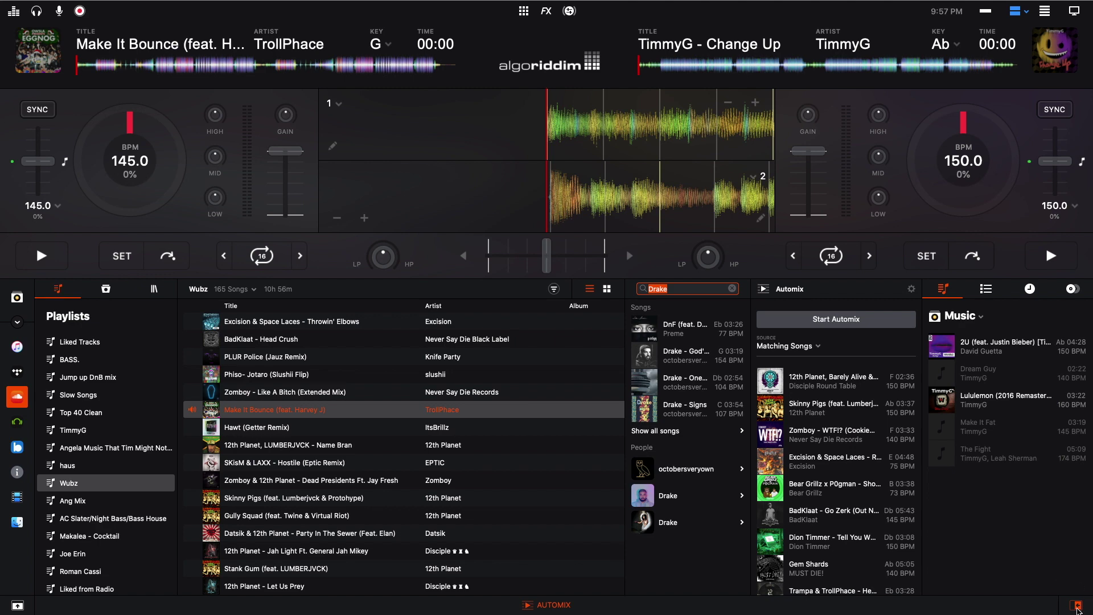
left_click(1076, 606)
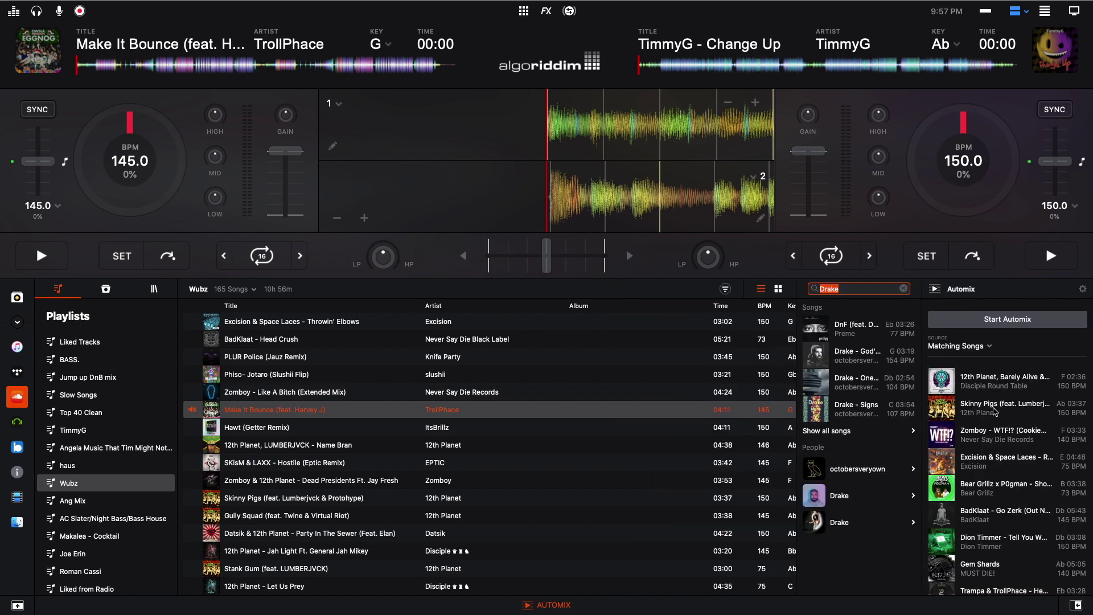
left_click(903, 288)
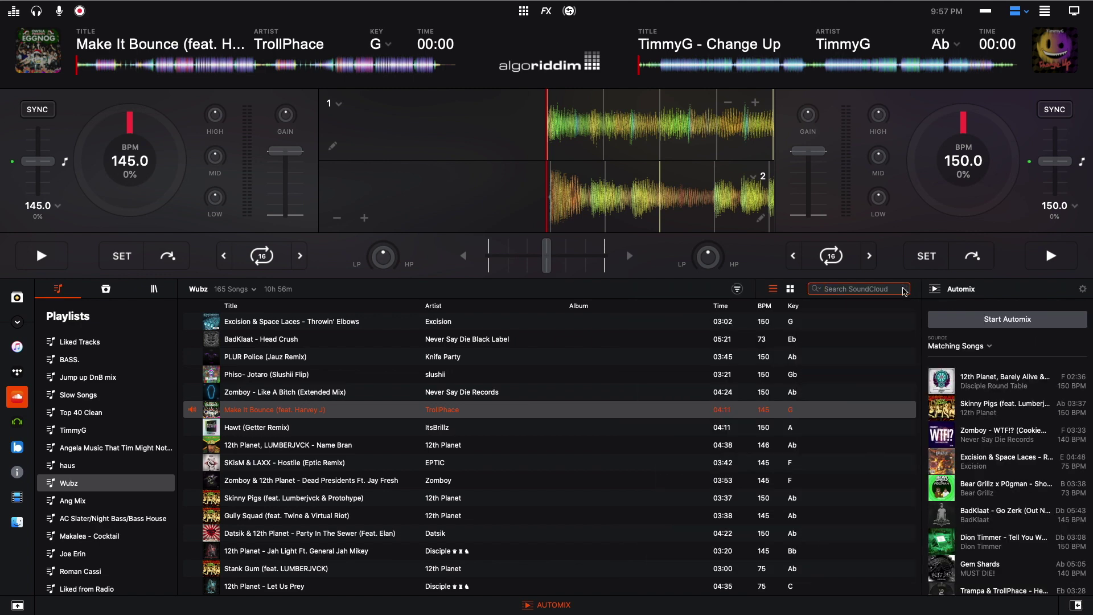